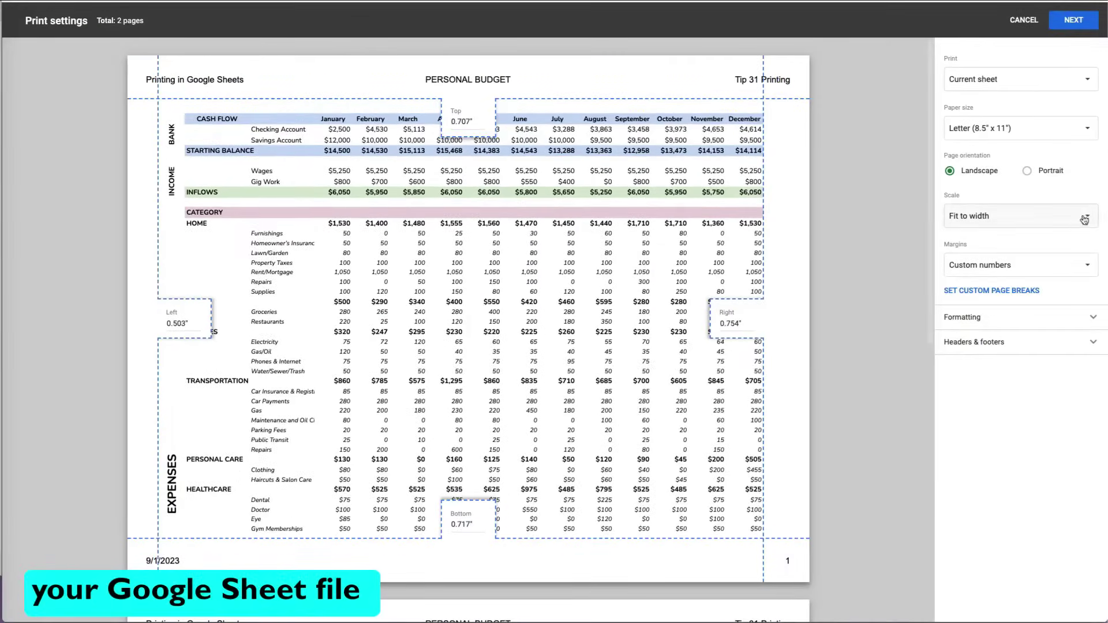
Step: Switch the printout to portrait and drag the column page break left to column J
{"action": "left_click", "coordinate": [1027, 171]}
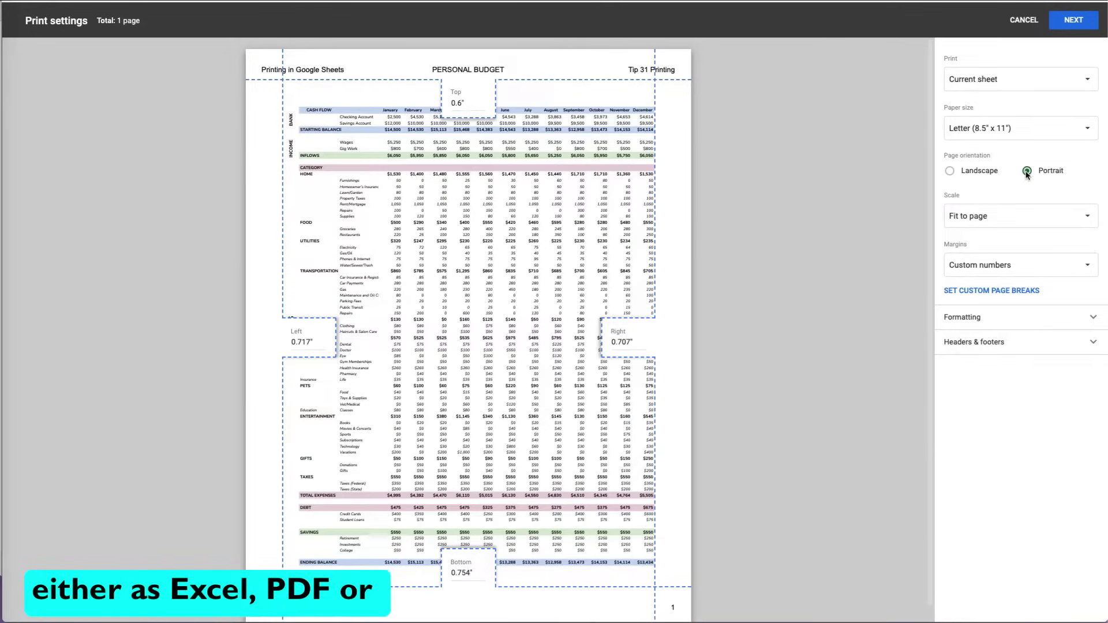
{"action": "left_click", "coordinate": [974, 341]}
{"action": "left_click", "coordinate": [992, 290]}
{"action": "left_click_drag", "start_coordinate": [769, 67], "coordinate": [718, 67]}
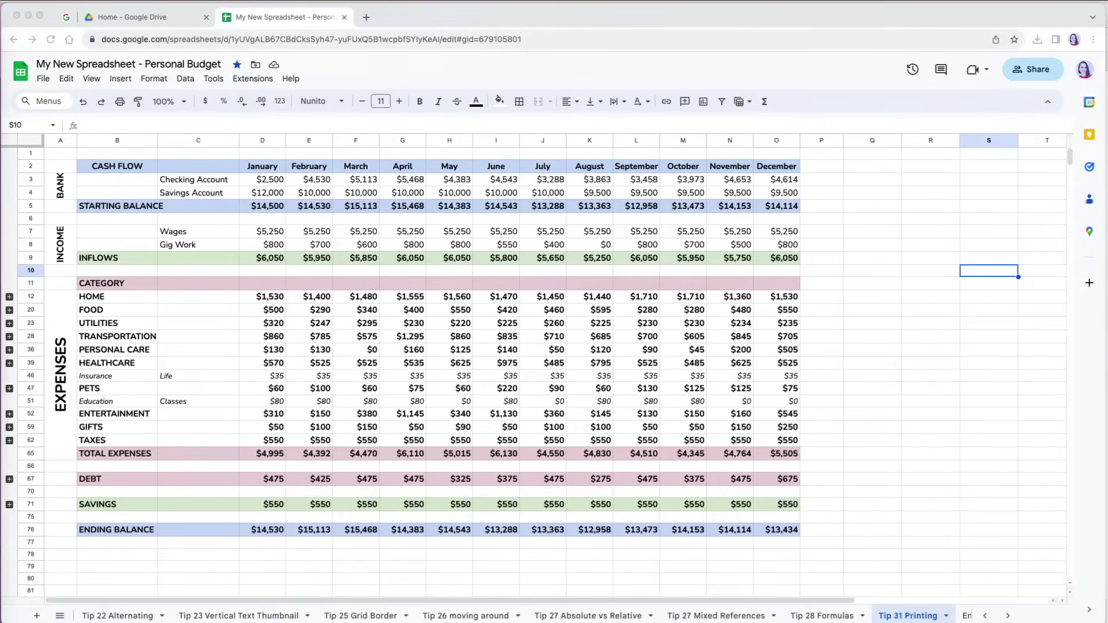
Step: Download the Personal Budget sheet as a Microsoft Excel (.xlsx) file
{"action": "left_click", "coordinate": [118, 206]}
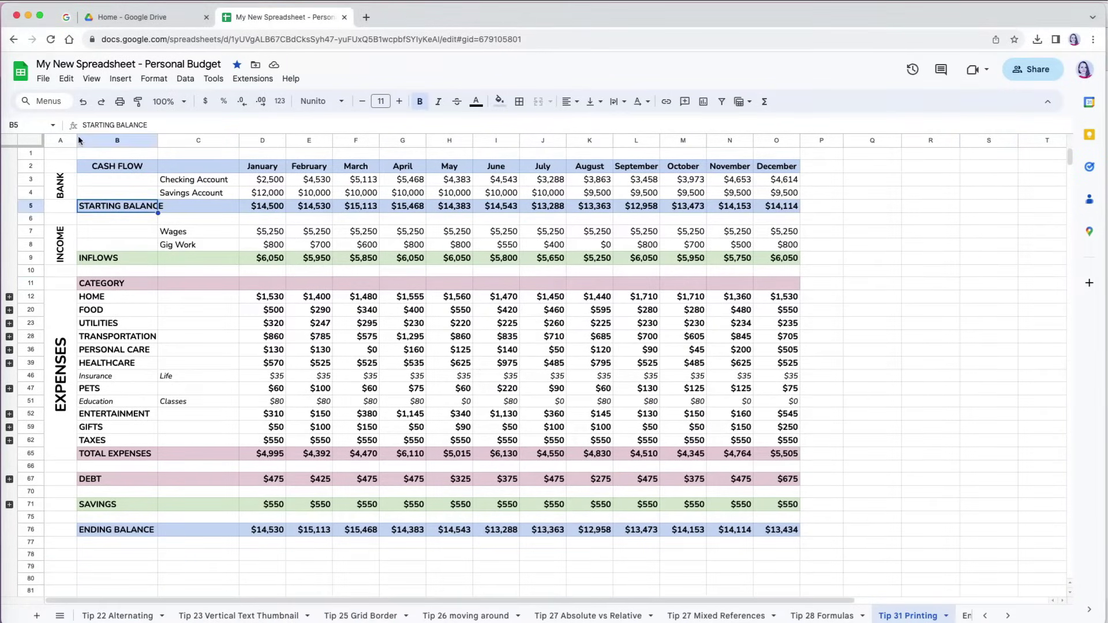
{"action": "left_click", "coordinate": [43, 79]}
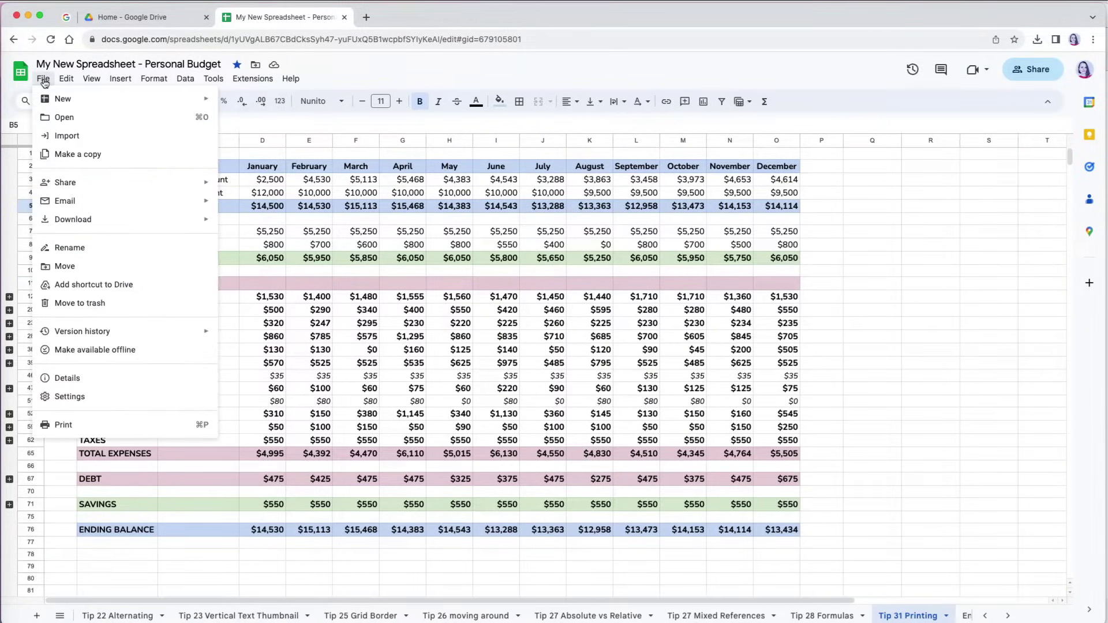
{"action": "mouse_move", "coordinate": [73, 220]}
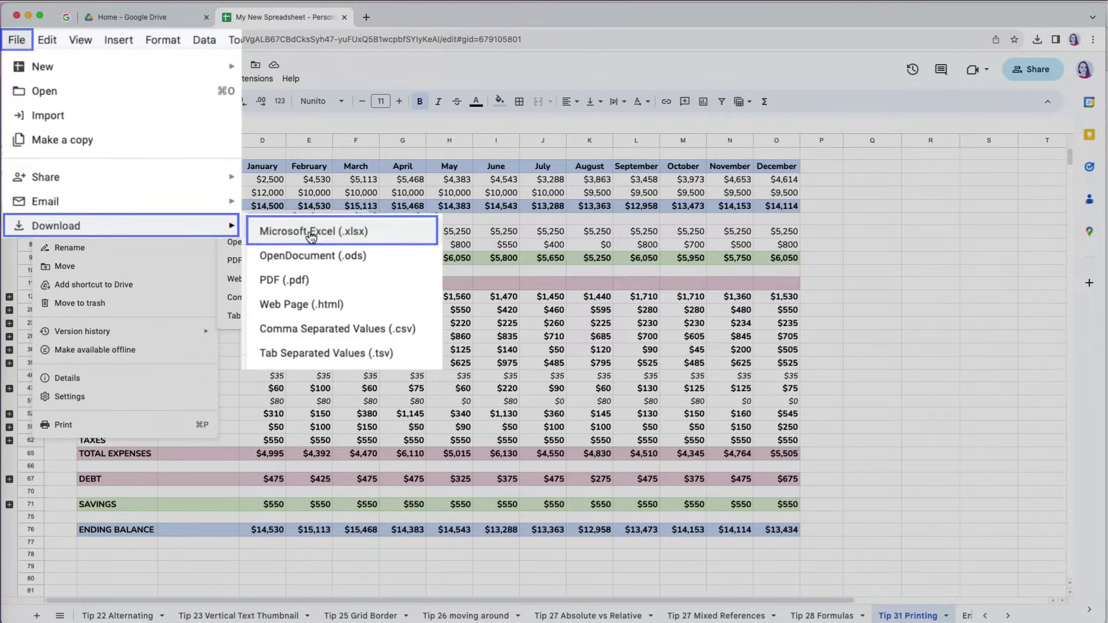
{"action": "left_click", "coordinate": [312, 233]}
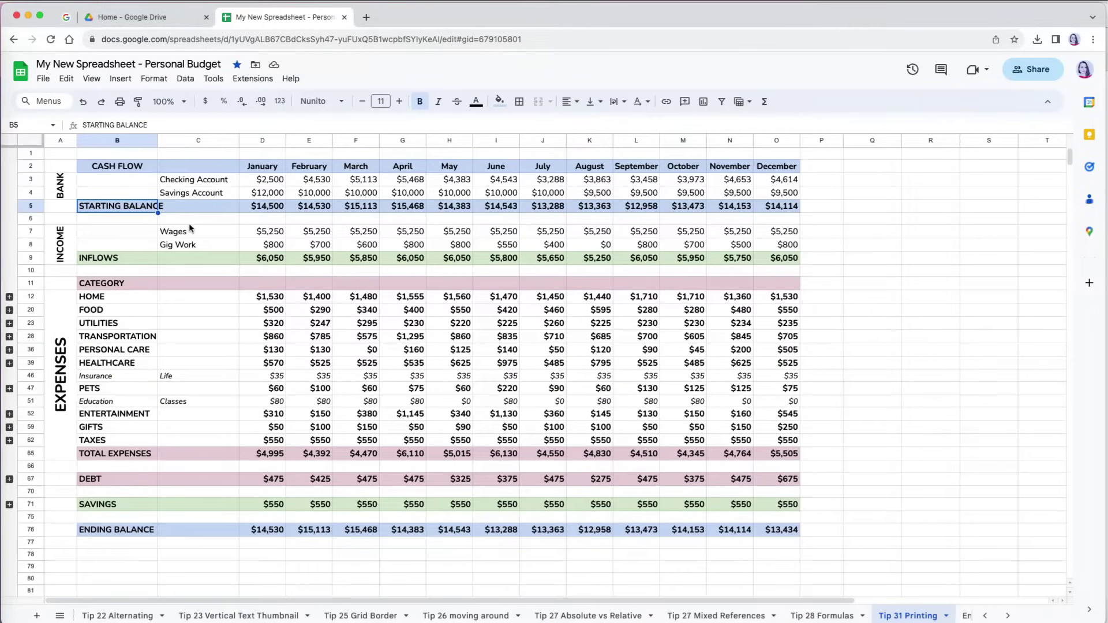
Step: Export the budget as a PDF scaled to Fit to page and open the downloaded file
{"action": "left_click", "coordinate": [50, 84]}
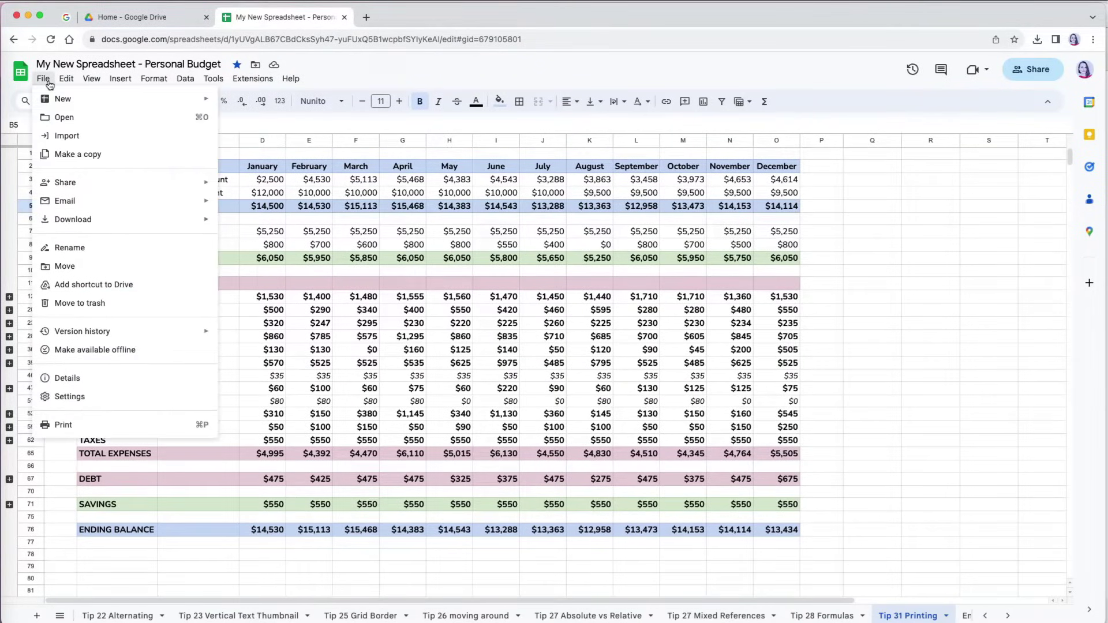
{"action": "mouse_move", "coordinate": [206, 220]}
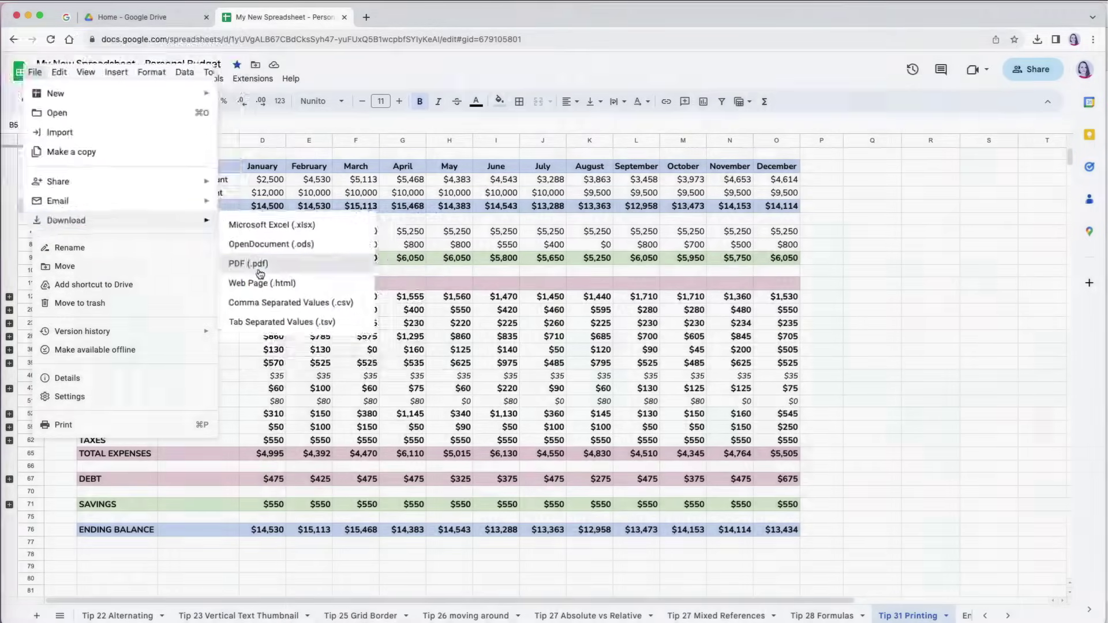
{"action": "left_click", "coordinate": [254, 264]}
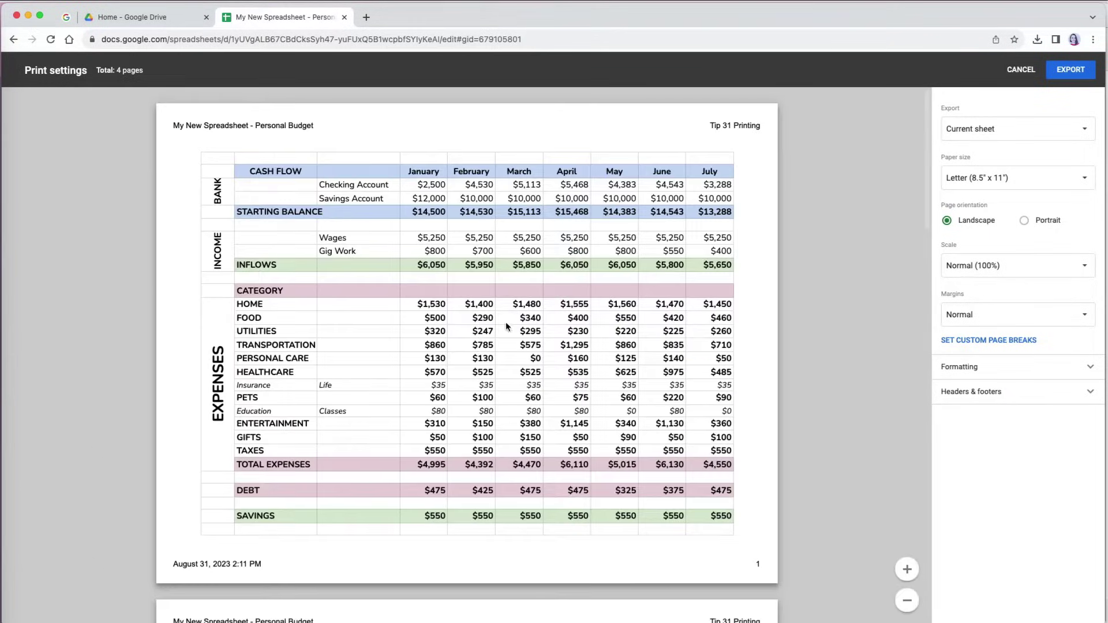
{"action": "scroll", "coordinate": [487, 356], "scroll_direction": "down", "scroll_amount": 15}
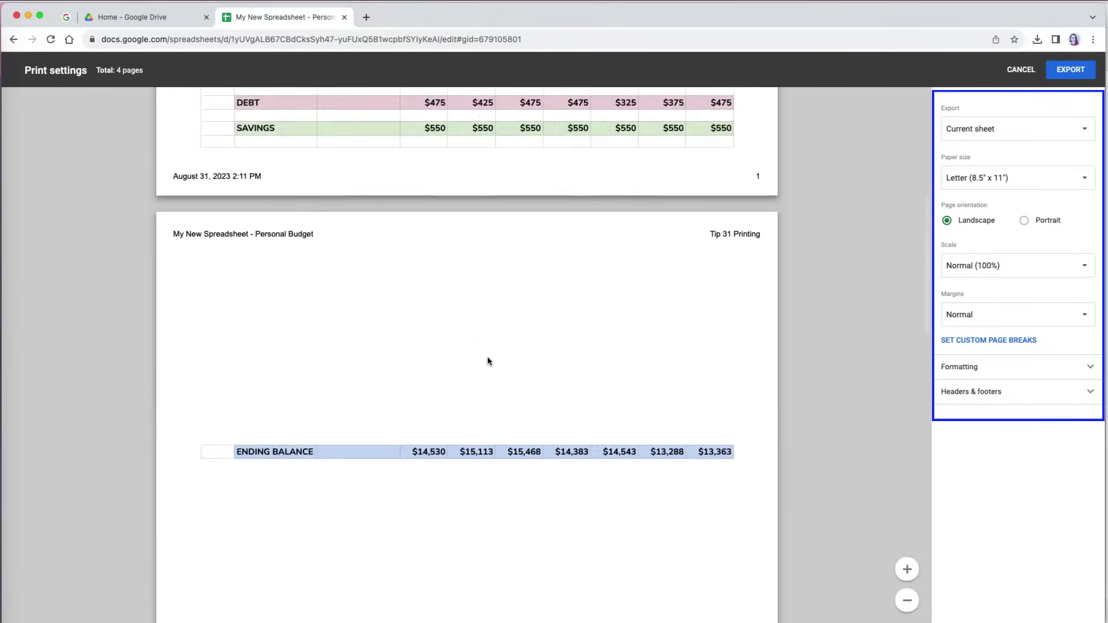
{"action": "scroll", "coordinate": [487, 356], "scroll_direction": "up", "scroll_amount": 20}
{"action": "left_click", "coordinate": [1059, 267]}
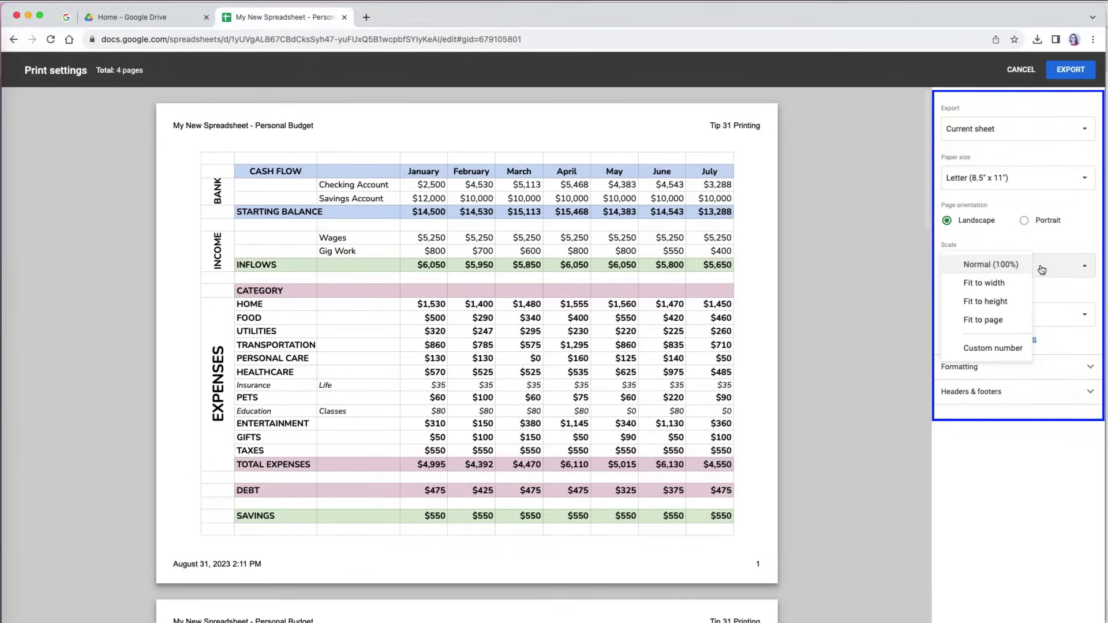
{"action": "left_click", "coordinate": [1007, 321]}
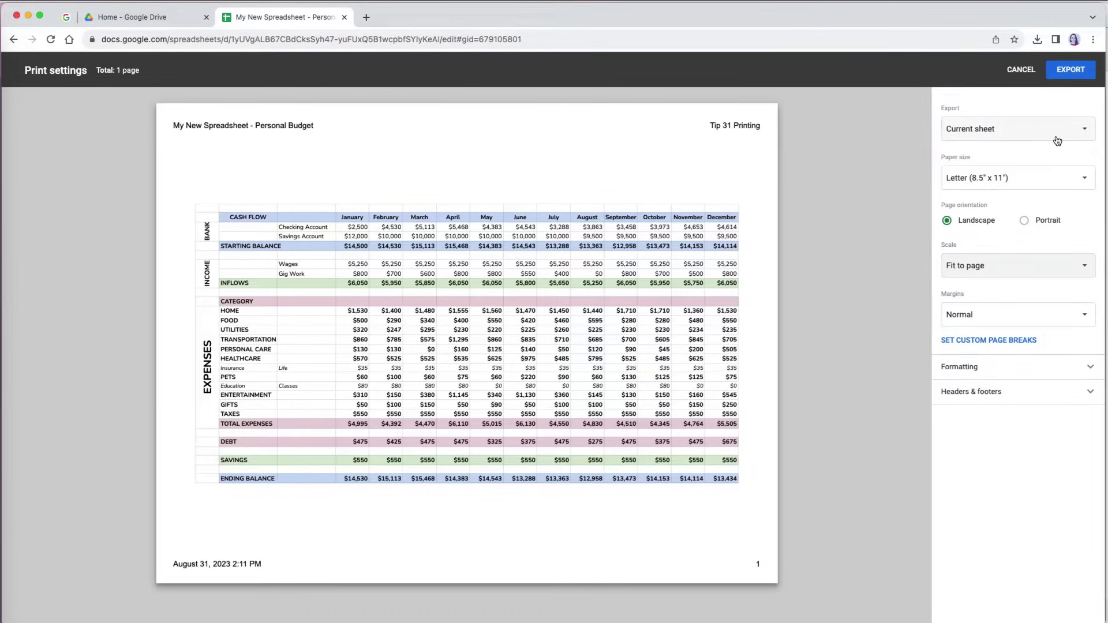
{"action": "left_click", "coordinate": [1082, 81]}
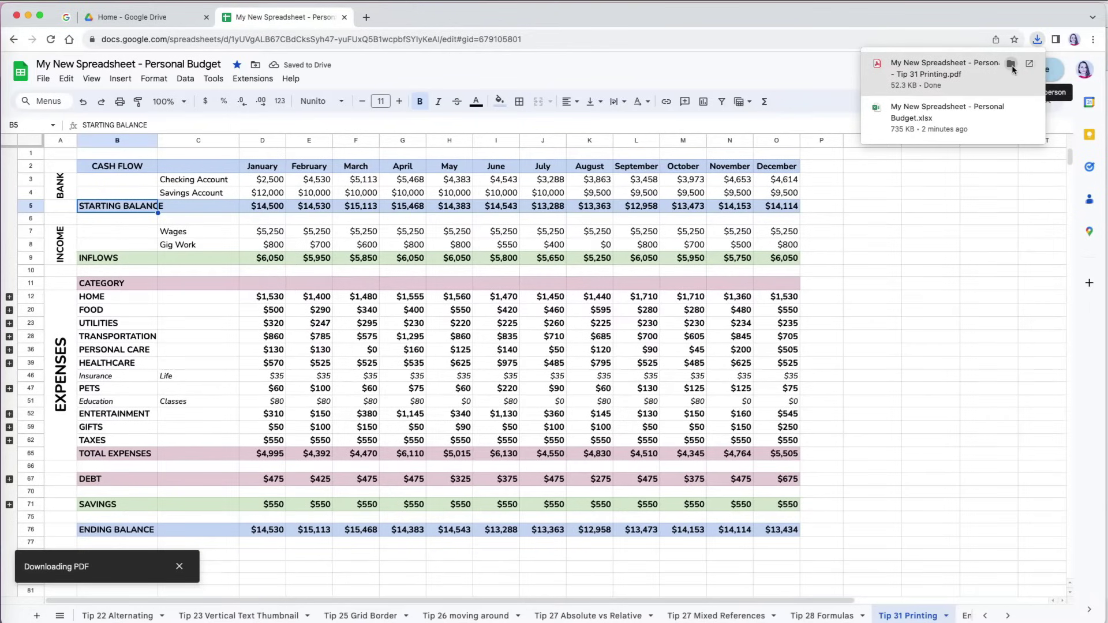
{"action": "left_click", "coordinate": [1012, 64]}
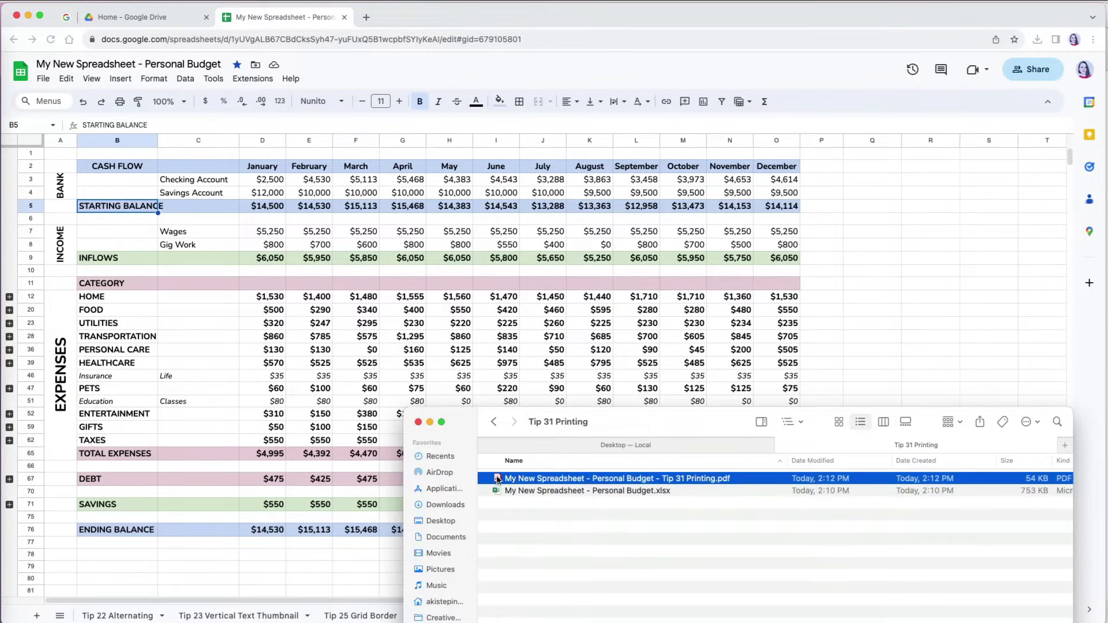
{"action": "double_click", "coordinate": [498, 479]}
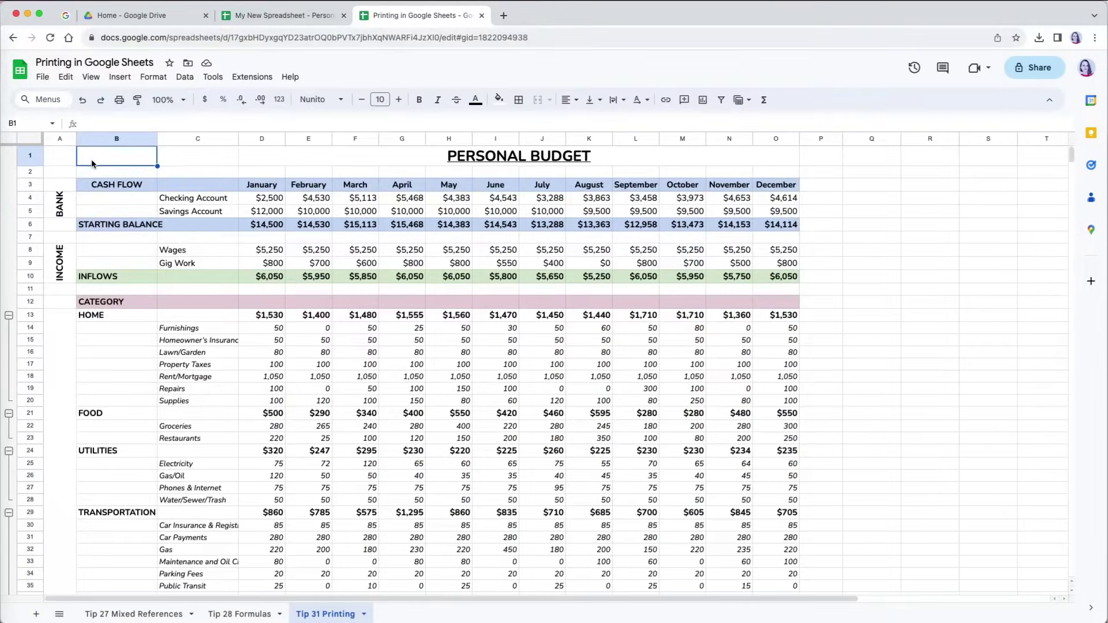
Step: Open the print preview of the Personal Budget sheet with Cmd+P and scroll through it
{"action": "left_click", "coordinate": [42, 77]}
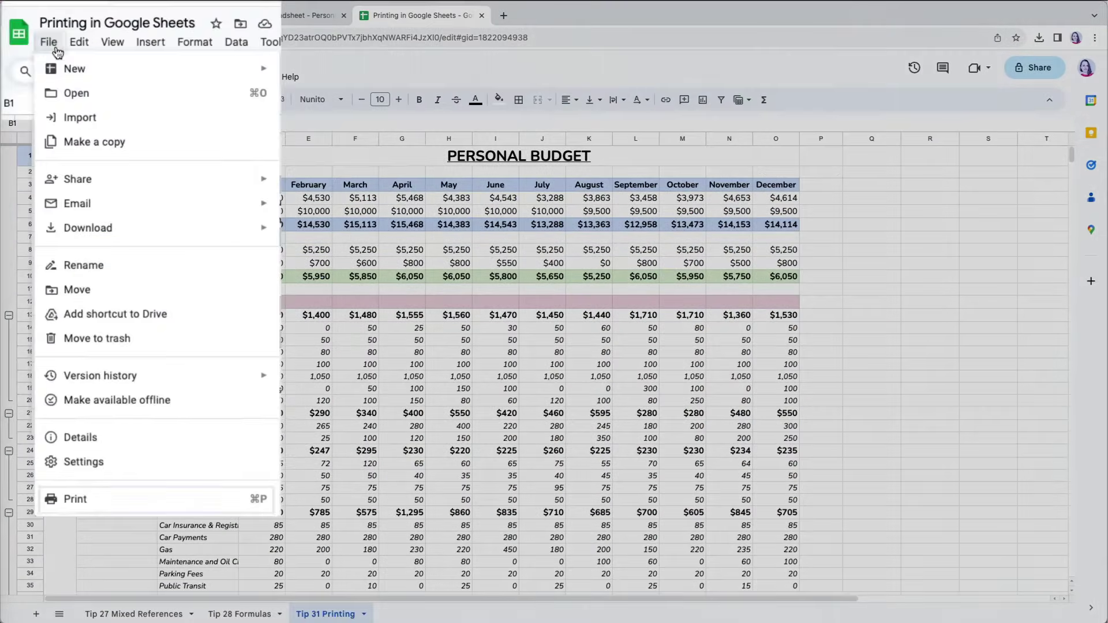
{"action": "left_click", "coordinate": [93, 507]}
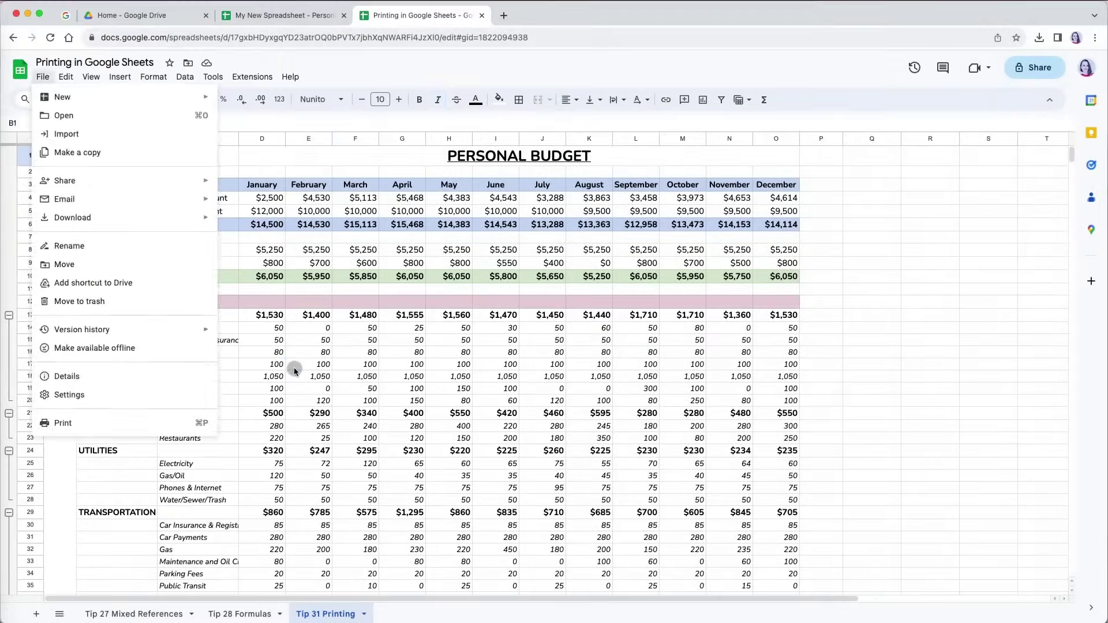
{"action": "left_click", "coordinate": [291, 376]}
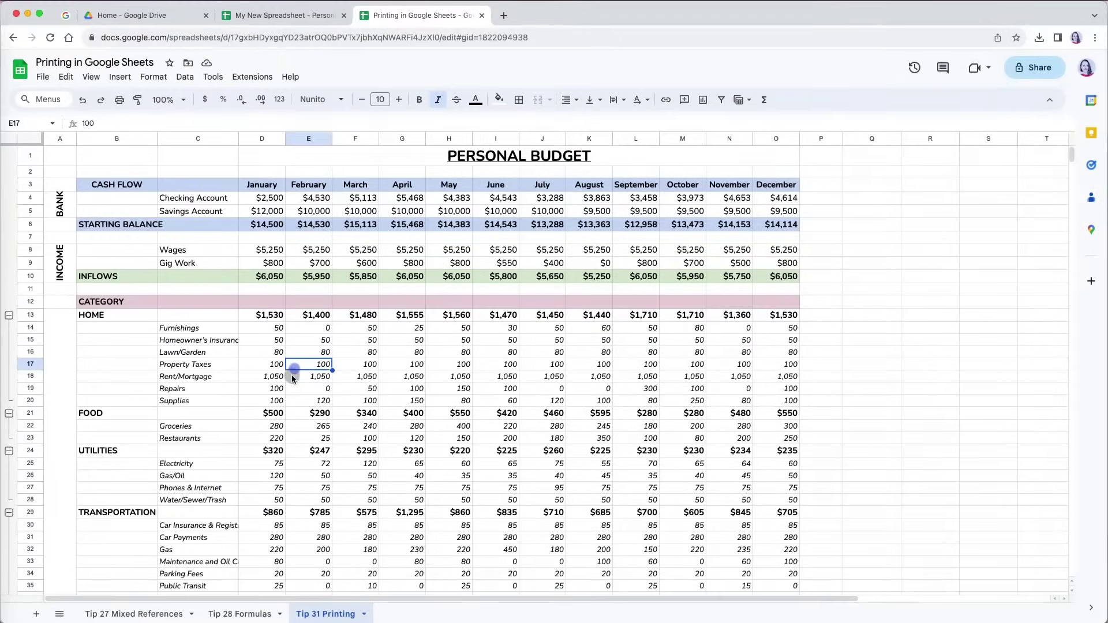
{"action": "key", "text": "super+p"}
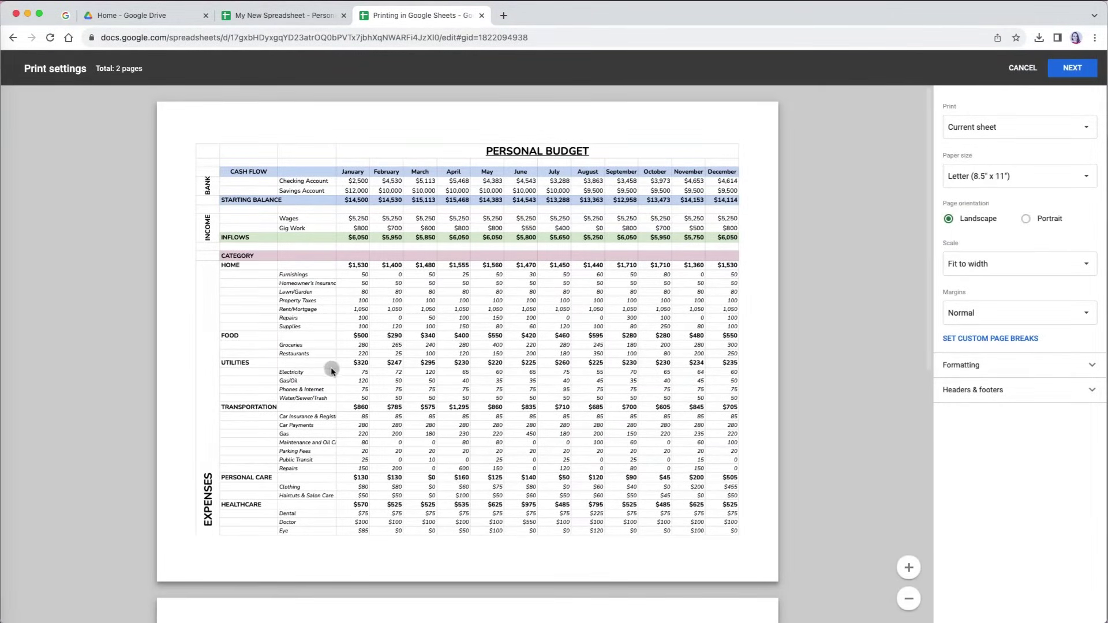
{"action": "scroll", "coordinate": [396, 418], "scroll_direction": "down", "scroll_amount": 8}
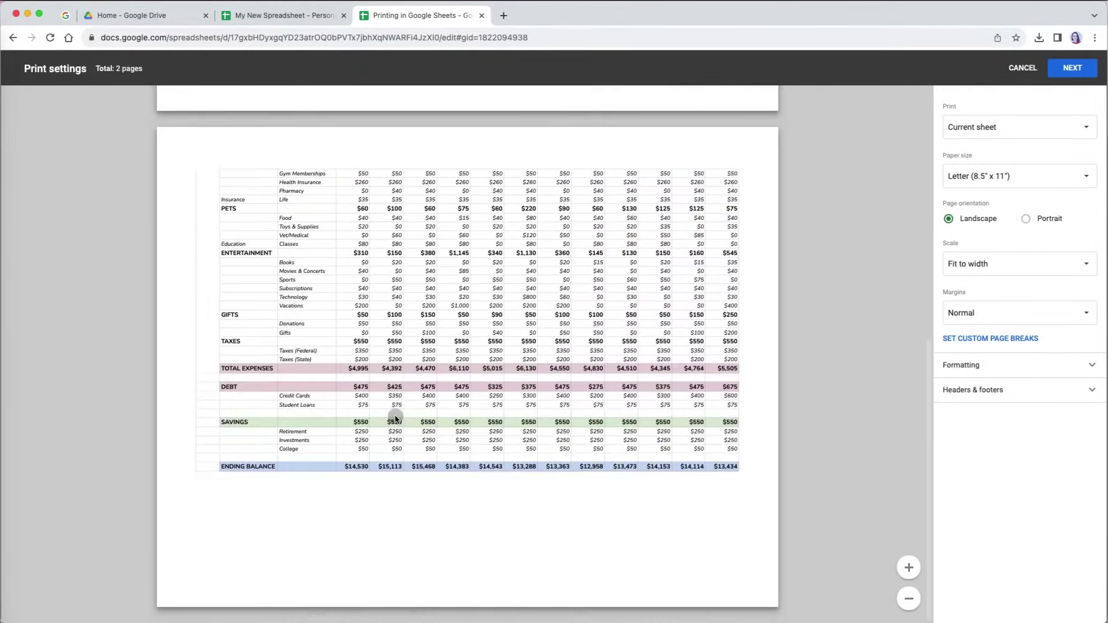
{"action": "scroll", "coordinate": [396, 419], "scroll_direction": "up", "scroll_amount": 8}
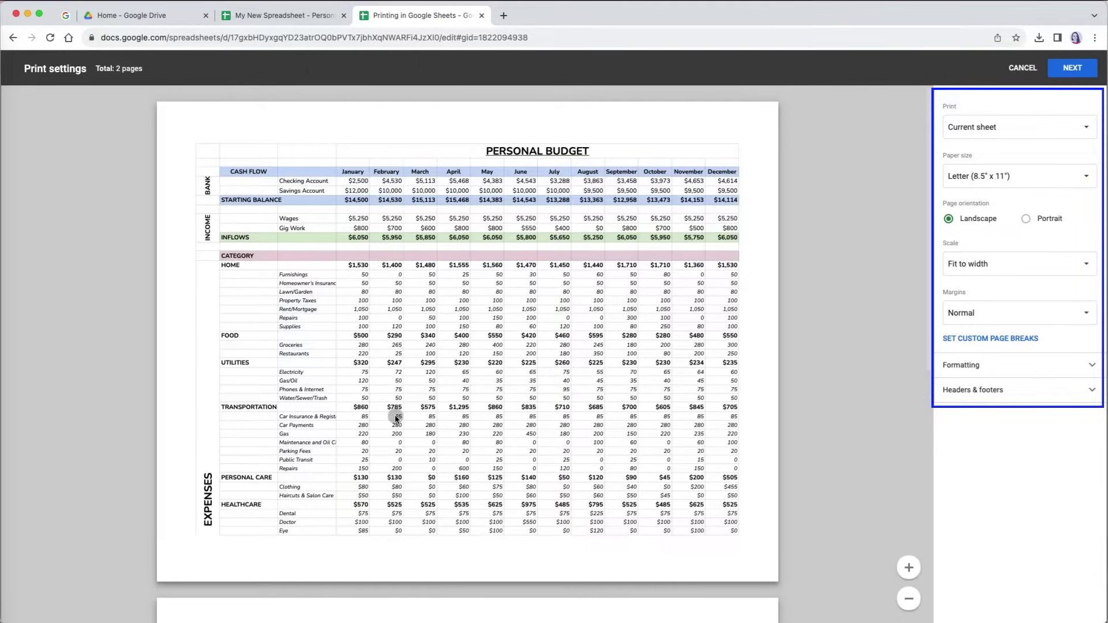
Step: Preview the whole workbook, then limit printing to the selected cell E18
{"action": "left_click", "coordinate": [1078, 133]}
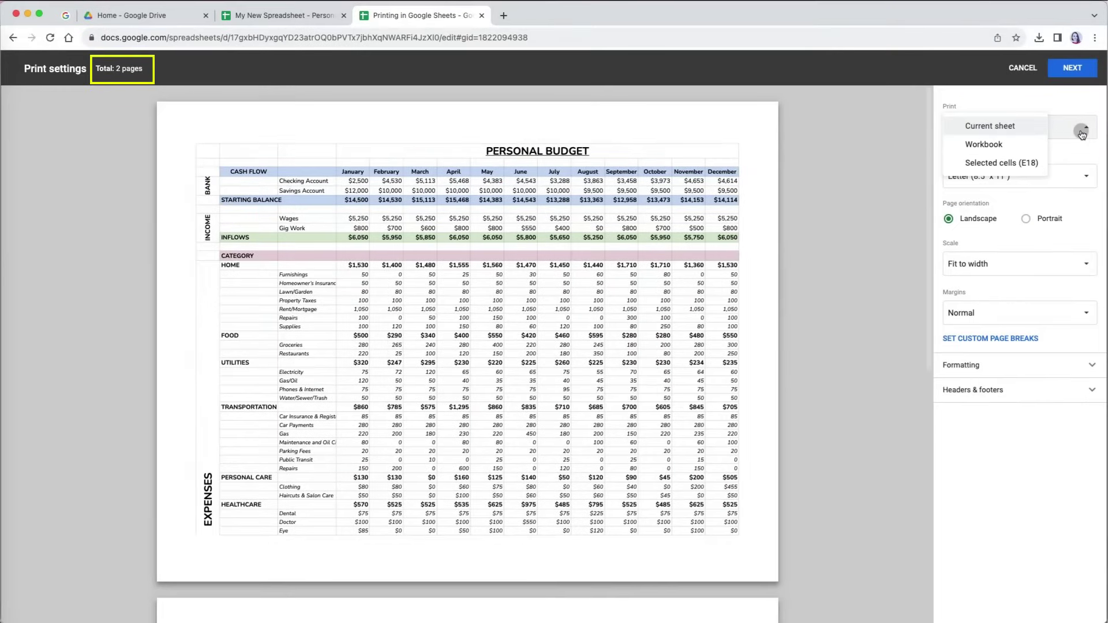
{"action": "left_click", "coordinate": [1009, 146]}
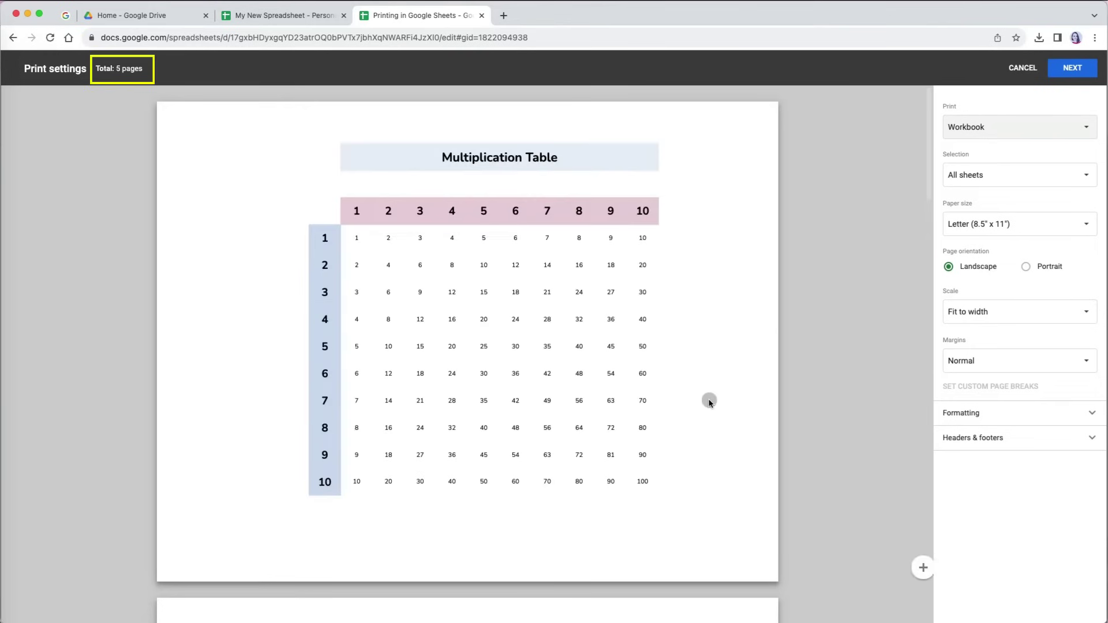
{"action": "scroll", "coordinate": [700, 427], "scroll_direction": "down", "scroll_amount": 3}
{"action": "scroll", "coordinate": [700, 428], "scroll_direction": "down", "scroll_amount": 15}
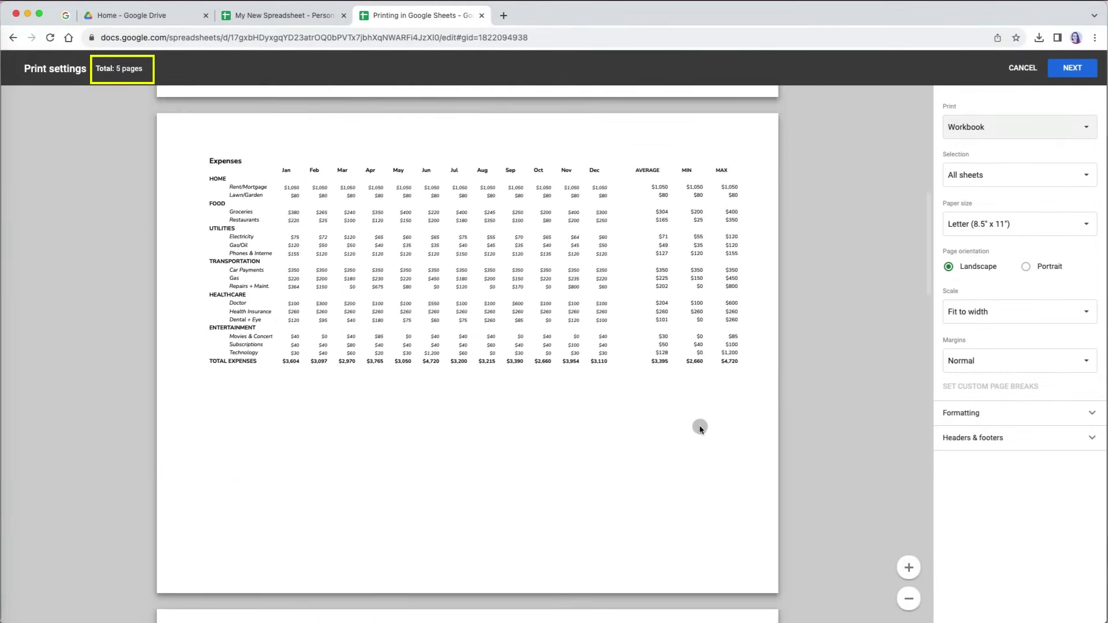
{"action": "scroll", "coordinate": [701, 427], "scroll_direction": "down", "scroll_amount": 5}
{"action": "left_click", "coordinate": [1028, 128]}
{"action": "left_click", "coordinate": [1033, 148]}
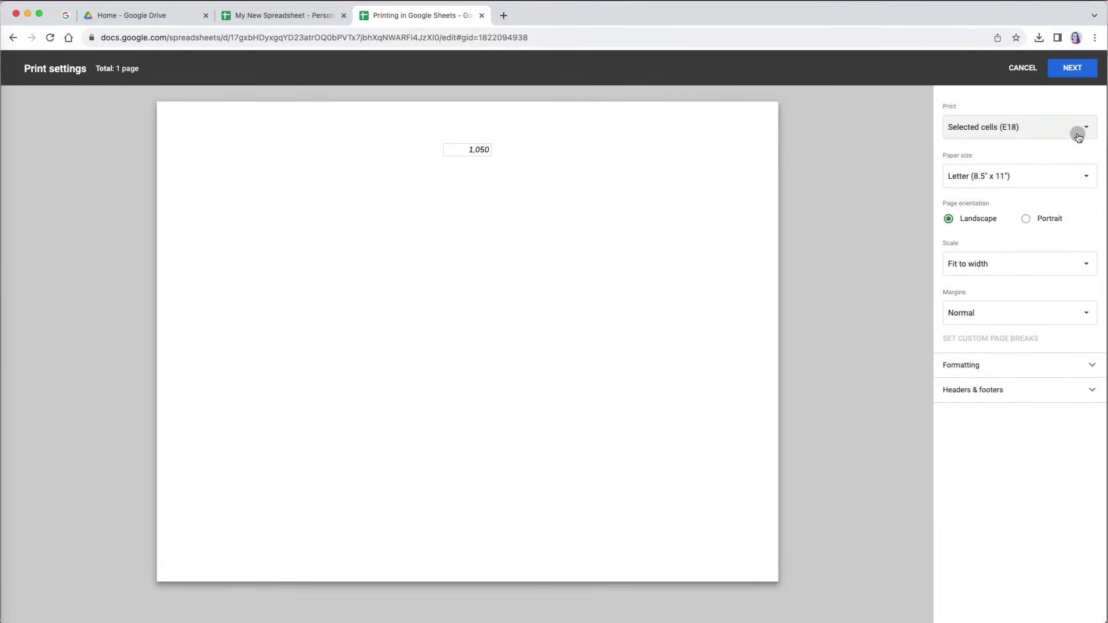
Step: Preview Selected cells for the range B3:O6, then revert the print scope to Current sheet
{"action": "left_click", "coordinate": [1027, 80]}
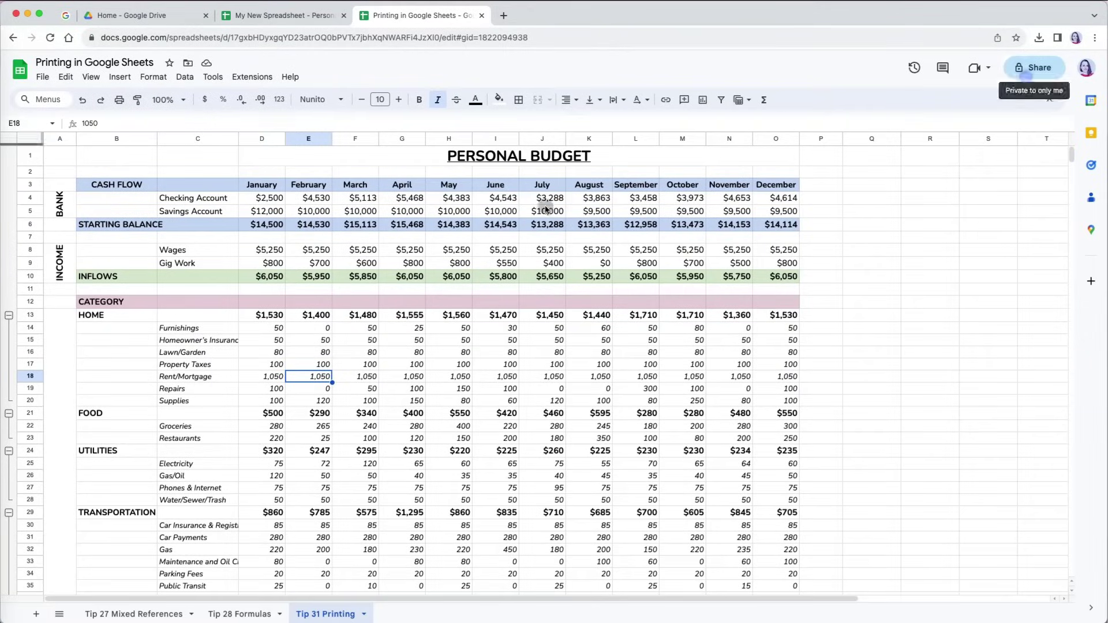
{"action": "left_click", "coordinate": [120, 187]}
{"action": "left_click_drag", "start_coordinate": [188, 199], "coordinate": [763, 228]}
{"action": "key", "text": "super+p"}
{"action": "left_click", "coordinate": [1069, 127]}
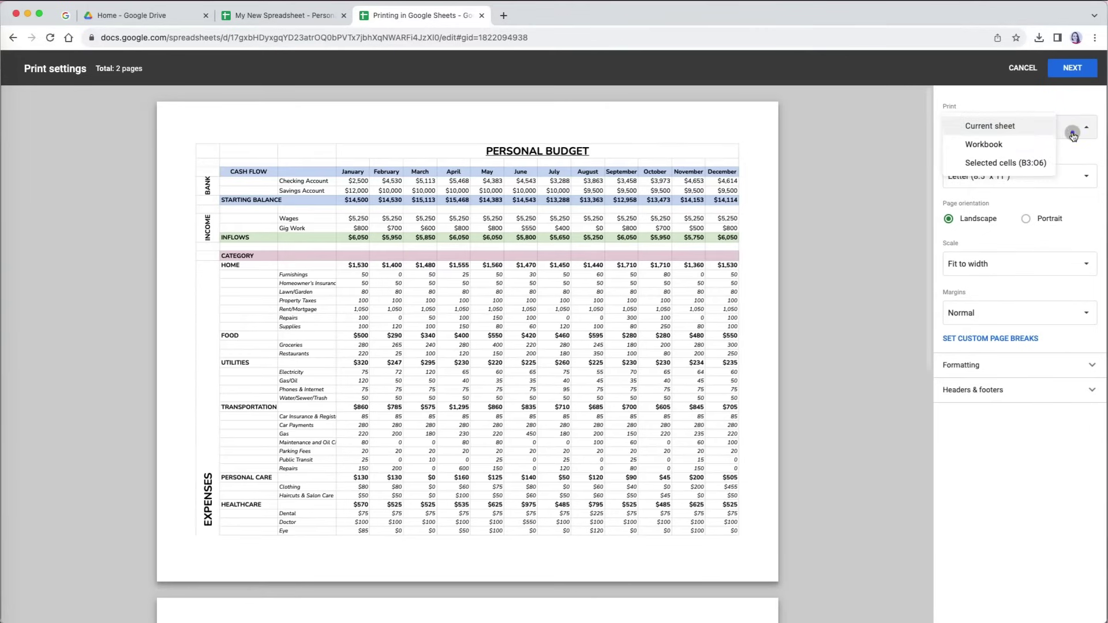
{"action": "left_click", "coordinate": [1036, 163]}
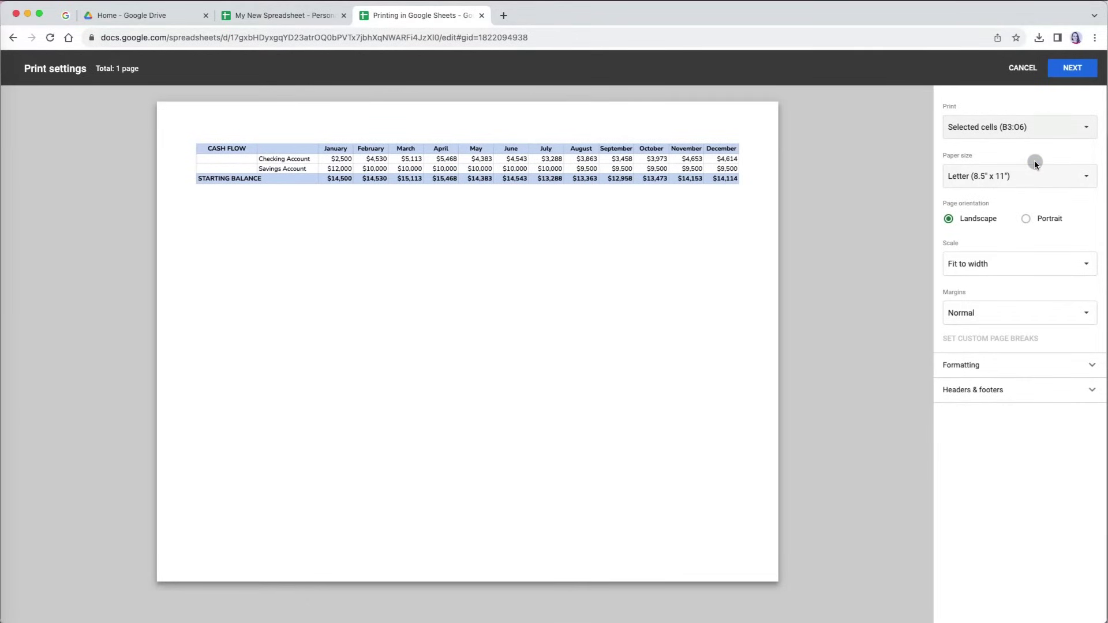
{"action": "left_click", "coordinate": [1031, 128]}
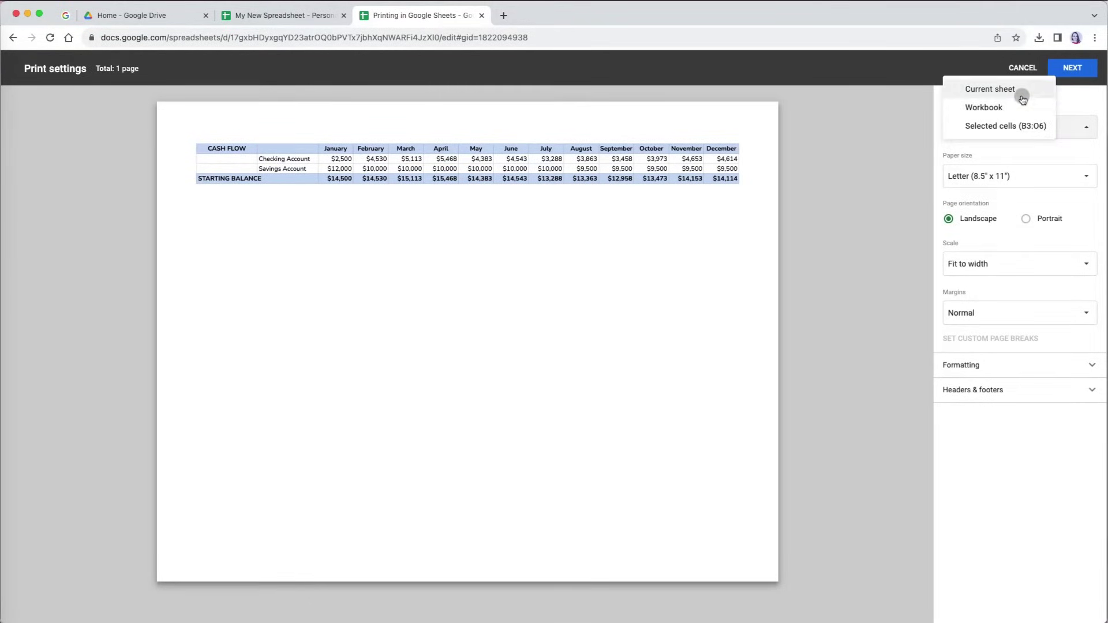
{"action": "left_click", "coordinate": [1021, 95]}
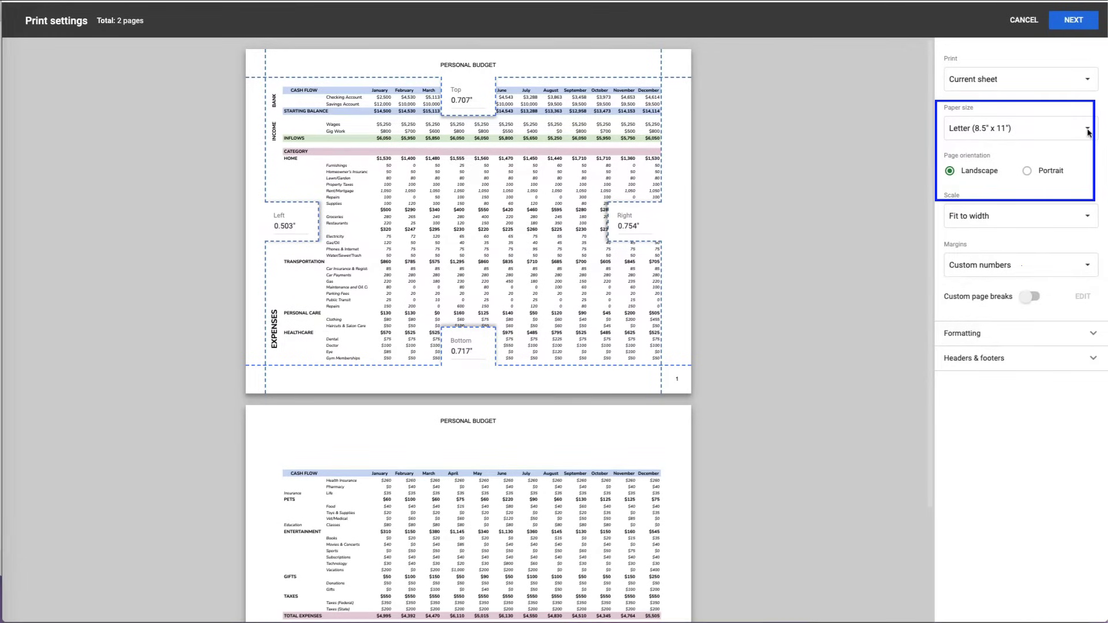
Step: Try Legal and Executive paper, then enter a custom 10 x 15 inch paper size
{"action": "left_click", "coordinate": [1088, 131]}
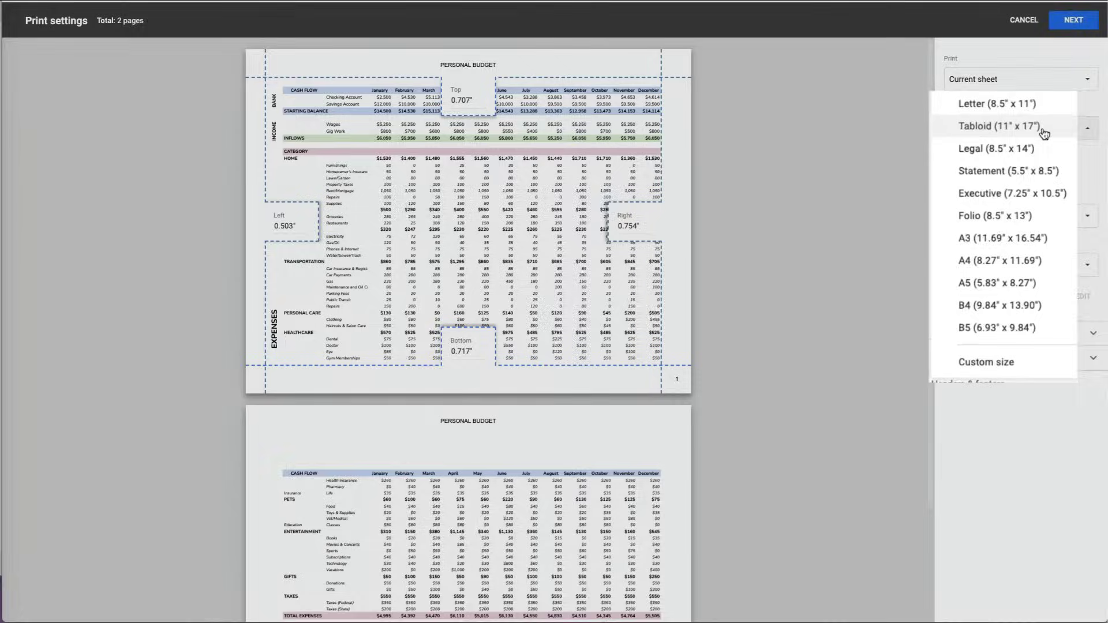
{"action": "left_click", "coordinate": [1040, 141]}
{"action": "left_click", "coordinate": [1054, 129]}
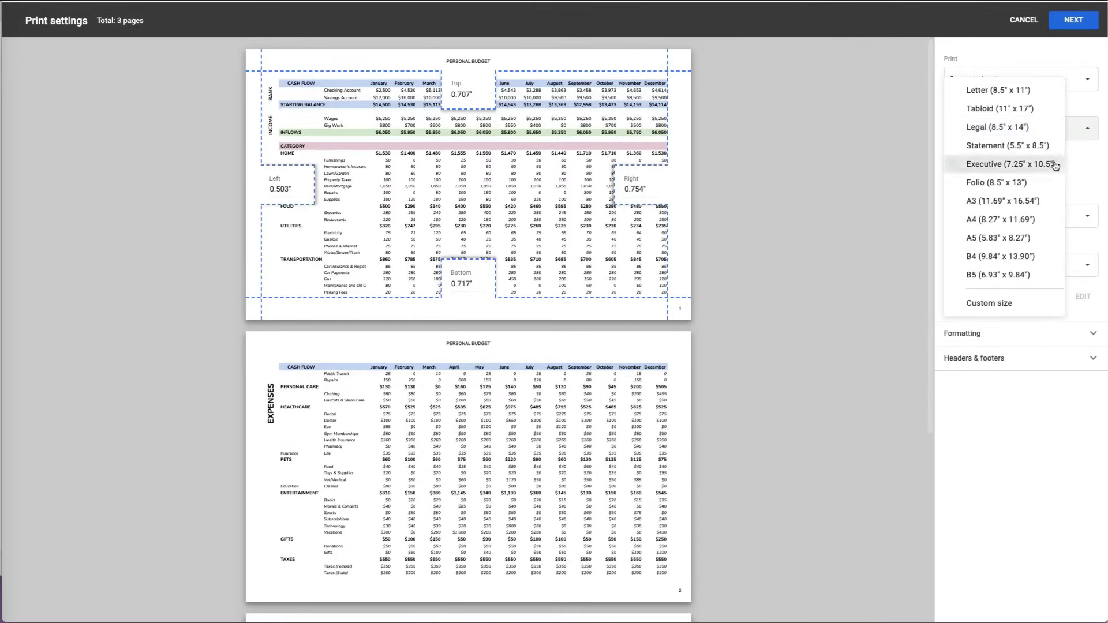
{"action": "left_click", "coordinate": [1039, 186]}
{"action": "left_click", "coordinate": [1055, 128]}
{"action": "left_click", "coordinate": [1002, 265]}
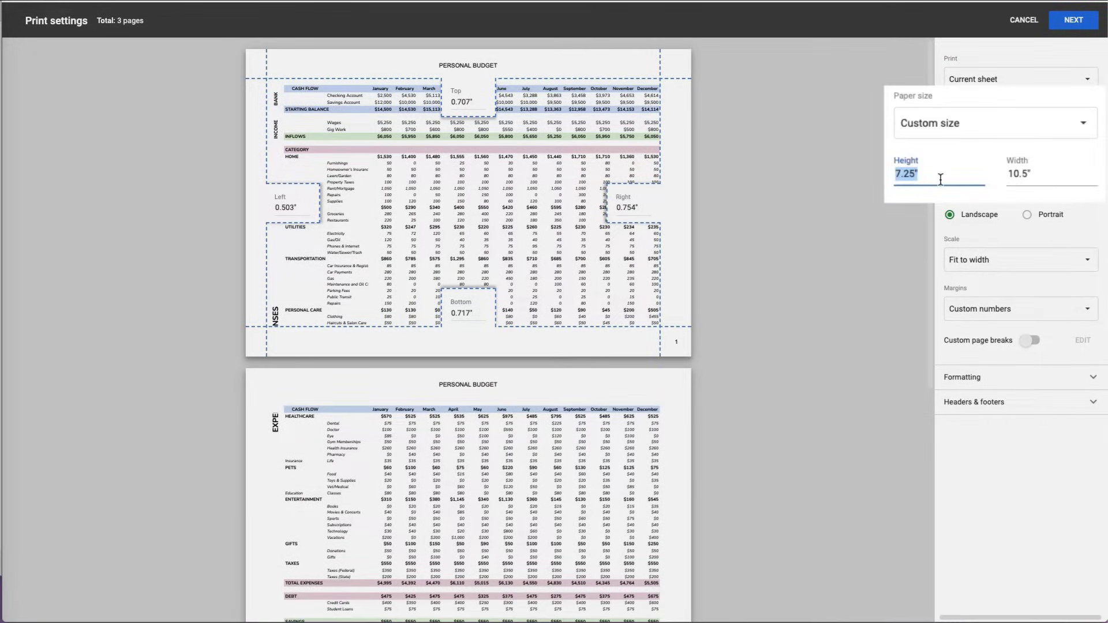
{"action": "type", "text": "10"}
{"action": "left_click", "coordinate": [1044, 176]}
{"action": "type", "text": "15"}
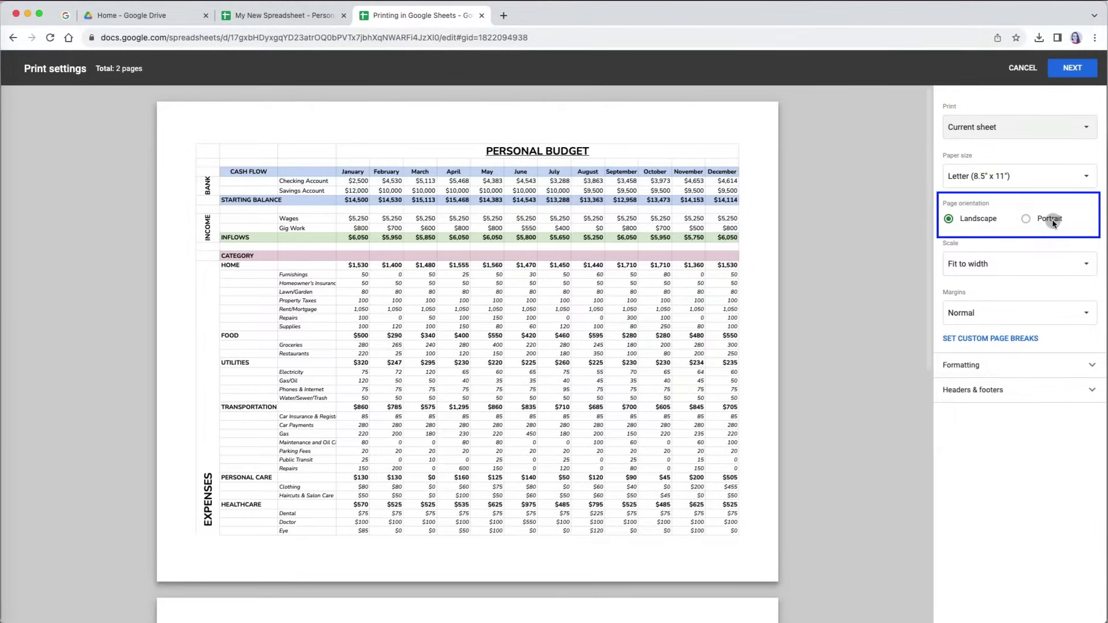
{"action": "left_click", "coordinate": [1051, 219]}
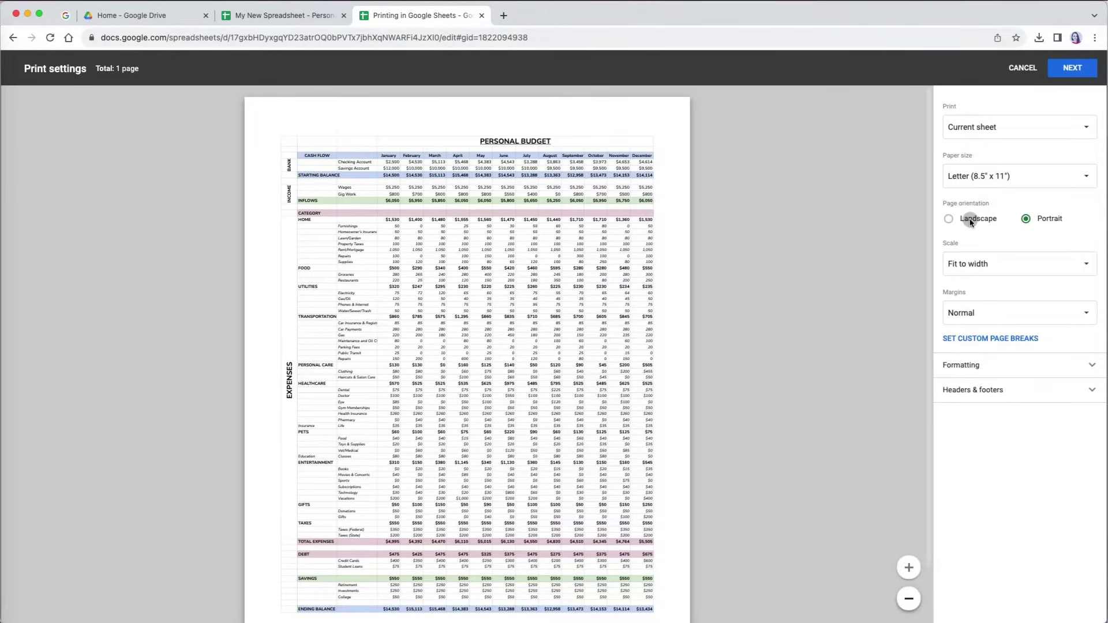
{"action": "left_click", "coordinate": [971, 221]}
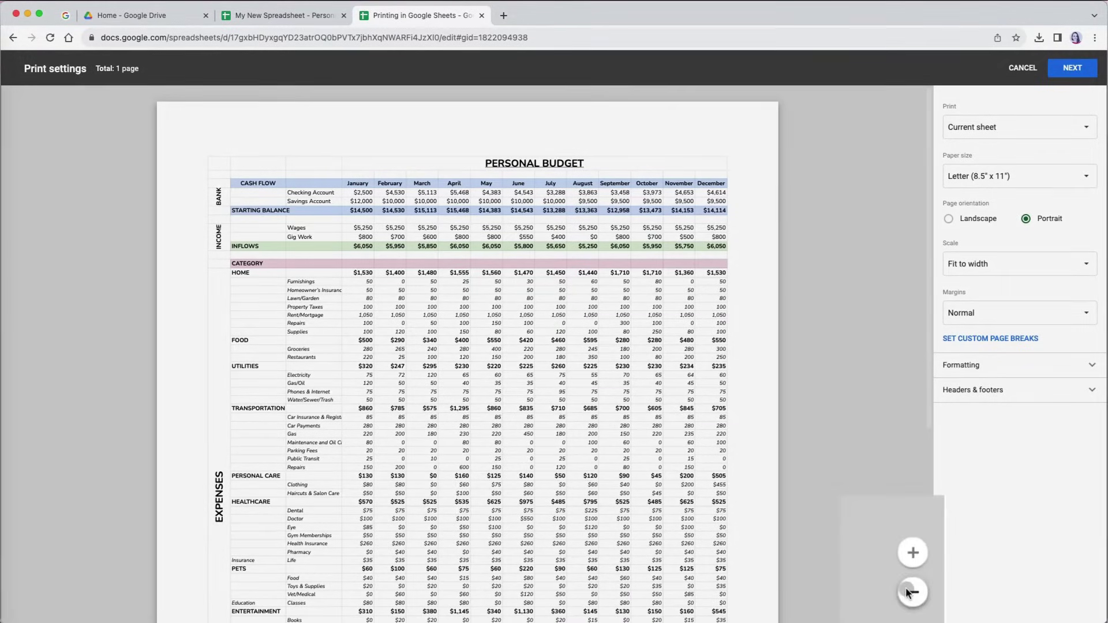
{"action": "left_click", "coordinate": [908, 594]}
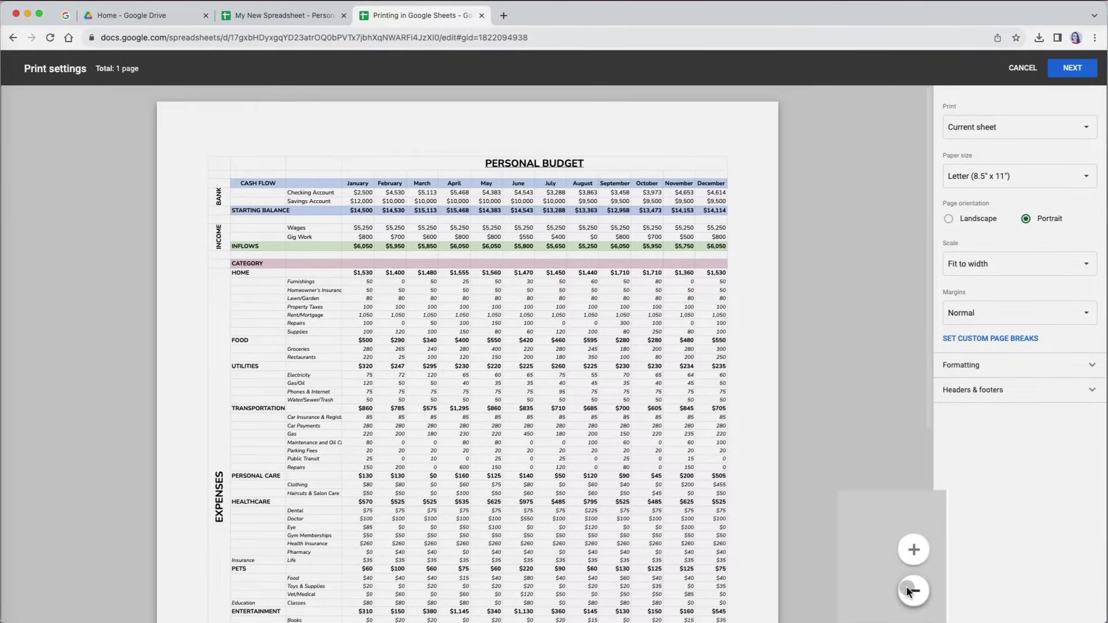
{"action": "left_click", "coordinate": [911, 592]}
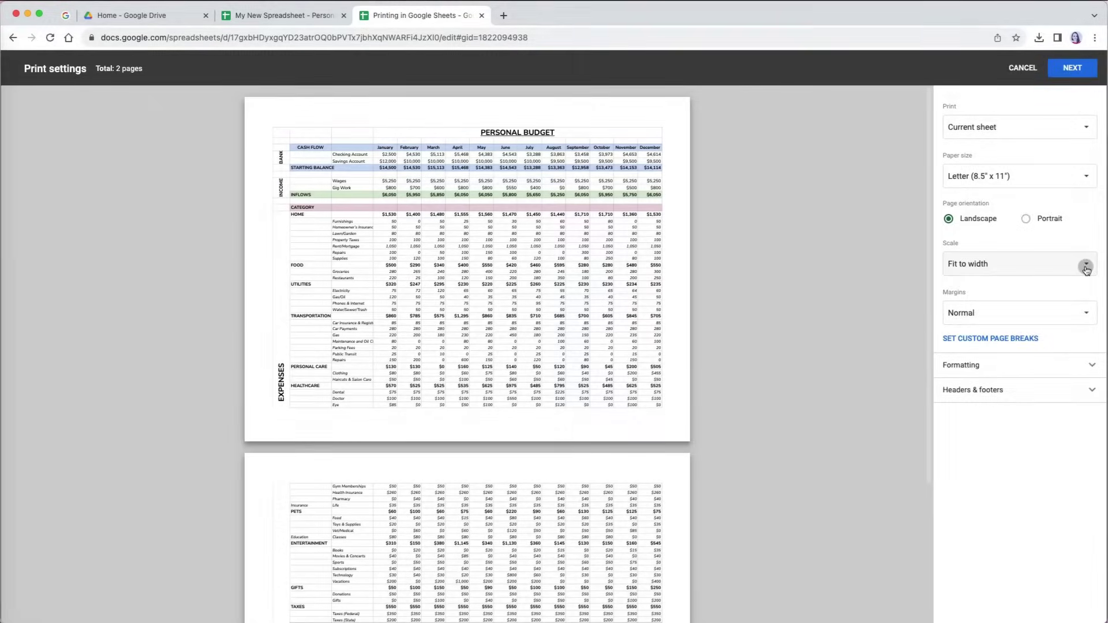
Step: Set the print scale to Normal (100%) and review the preview pages
{"action": "left_click", "coordinate": [1085, 265]}
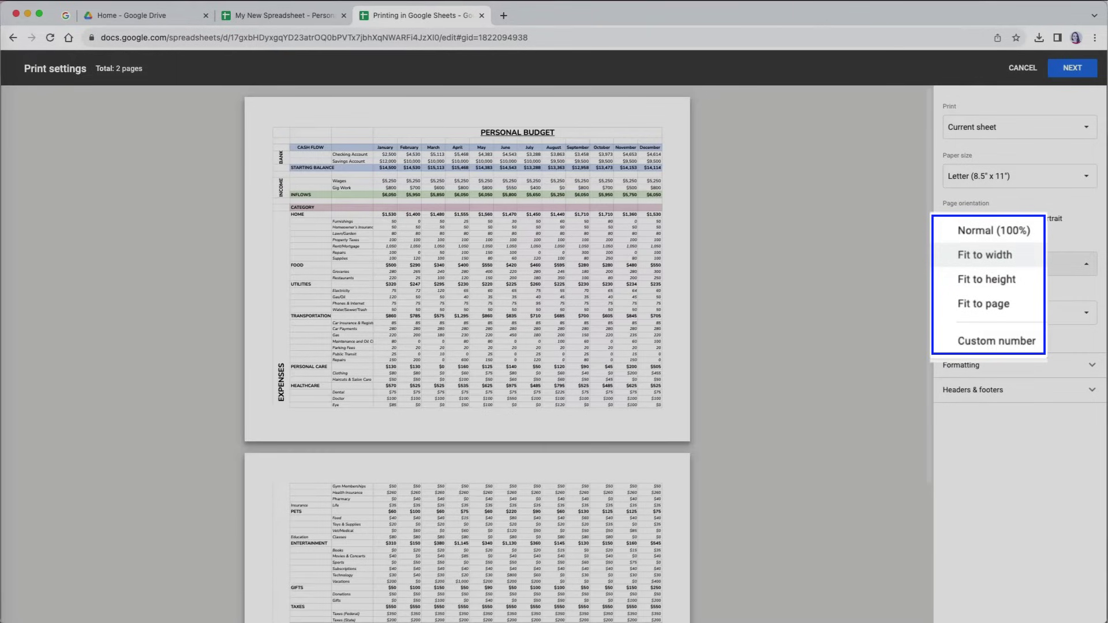
{"action": "key", "text": "Up"}
{"action": "key", "text": "Return"}
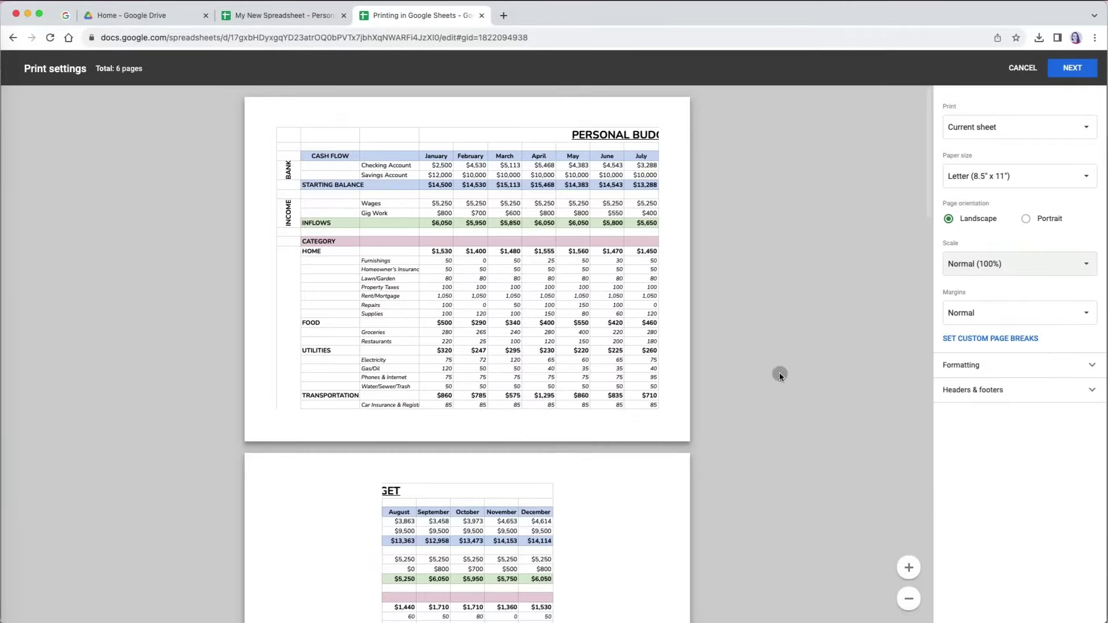
{"action": "scroll", "coordinate": [777, 412], "scroll_direction": "down", "scroll_amount": 10}
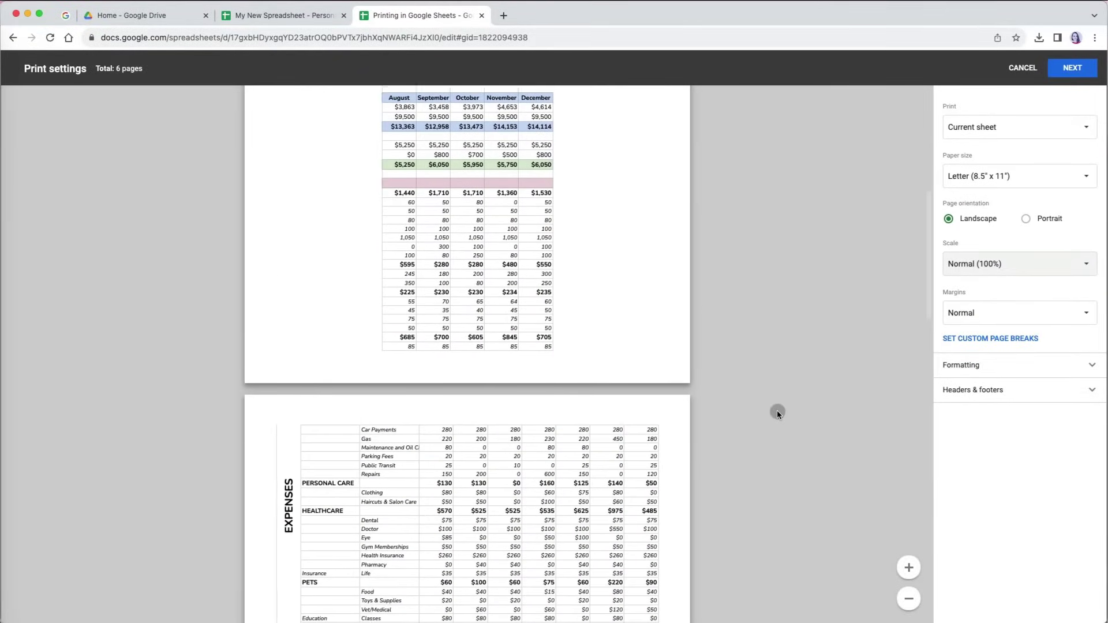
{"action": "scroll", "coordinate": [777, 413], "scroll_direction": "down", "scroll_amount": 10}
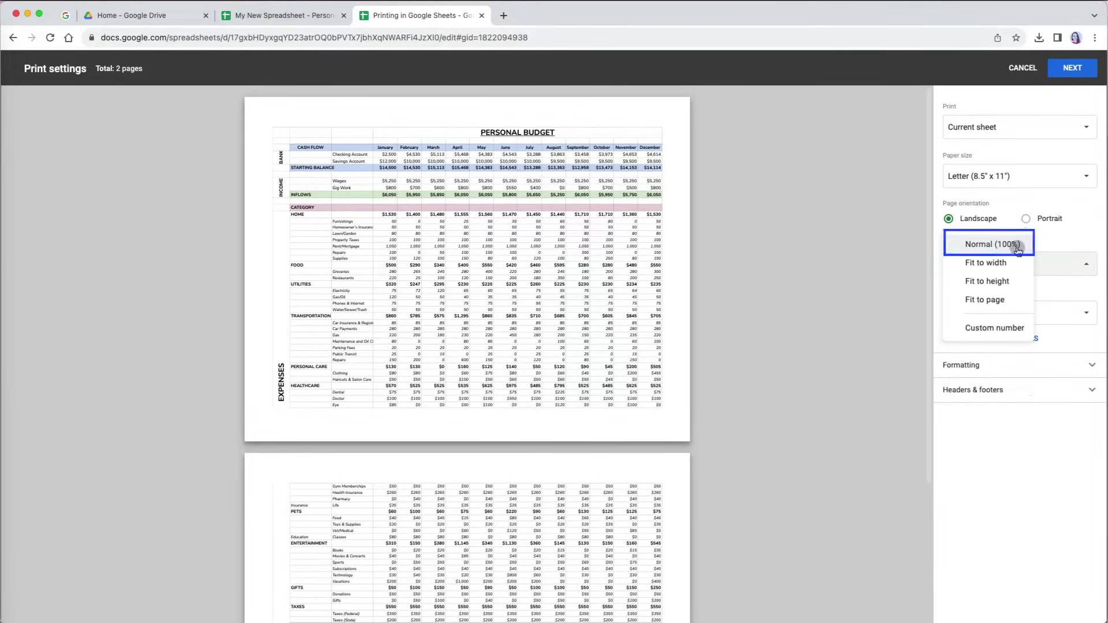
{"action": "left_click", "coordinate": [1019, 247]}
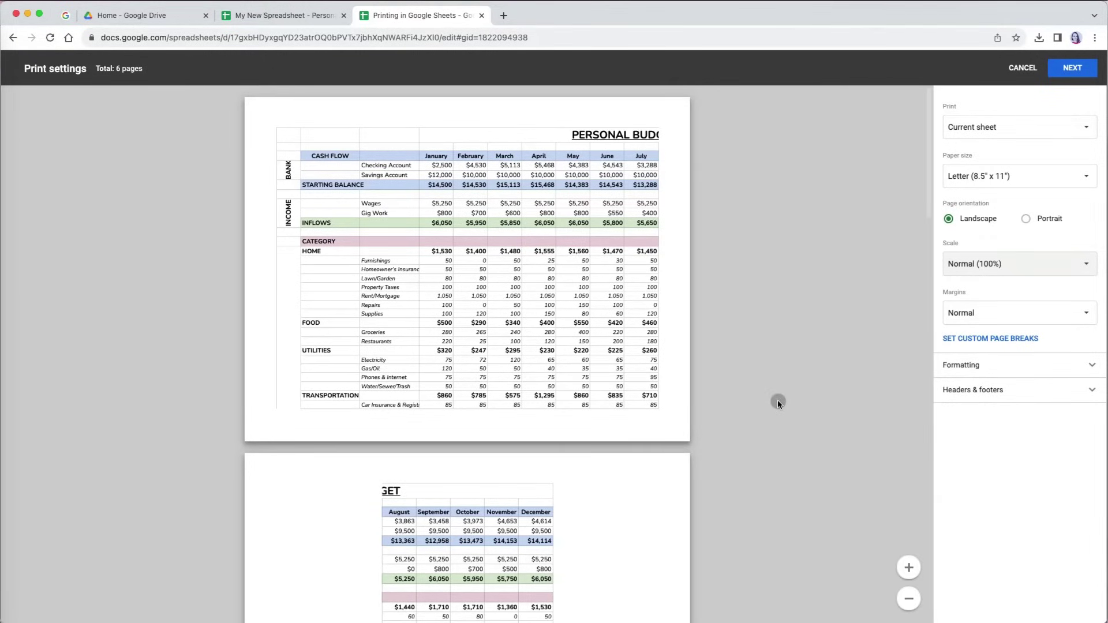
{"action": "scroll", "coordinate": [777, 413], "scroll_direction": "down", "scroll_amount": 6}
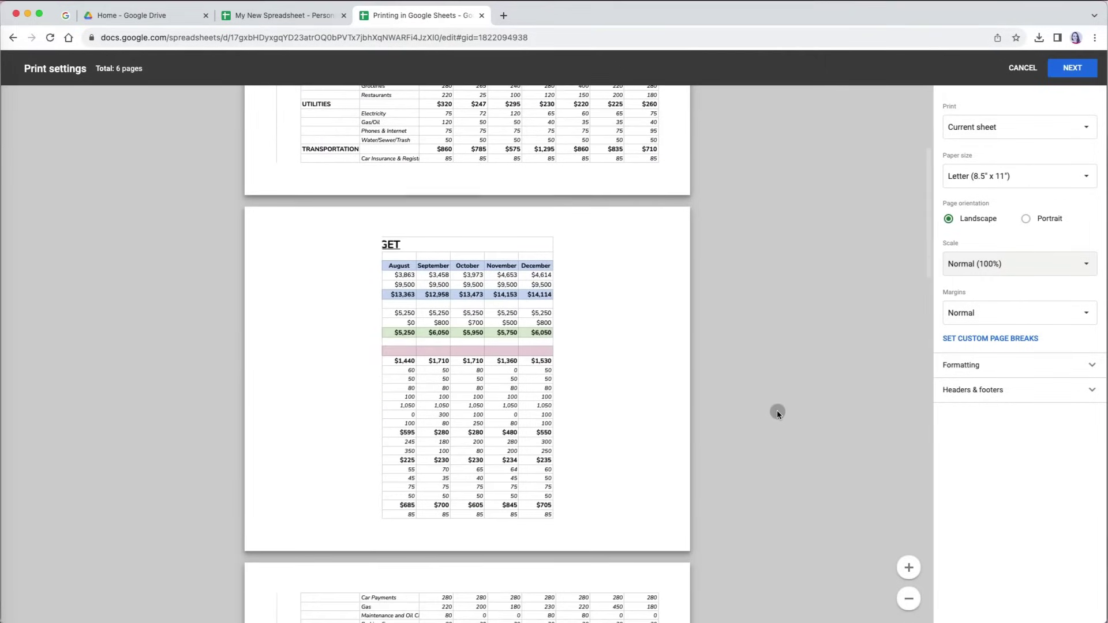
{"action": "scroll", "coordinate": [777, 413], "scroll_direction": "down", "scroll_amount": 5}
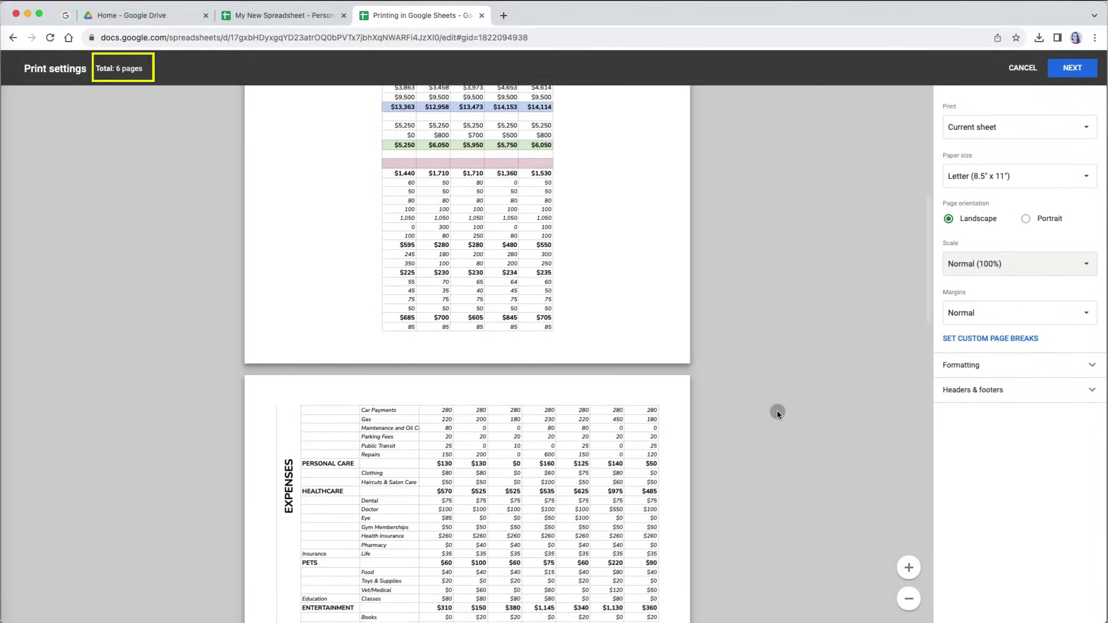
{"action": "scroll", "coordinate": [777, 412], "scroll_direction": "down", "scroll_amount": 7}
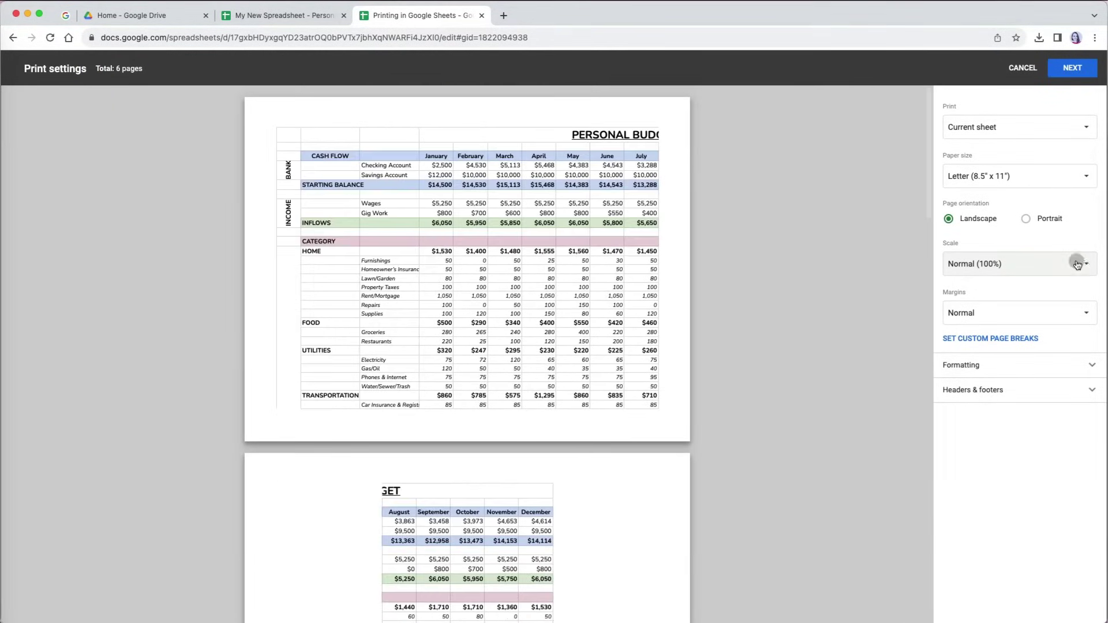
Step: Try Fit to width, Fit to height and then Fit to page scaling
{"action": "left_click", "coordinate": [1077, 265]}
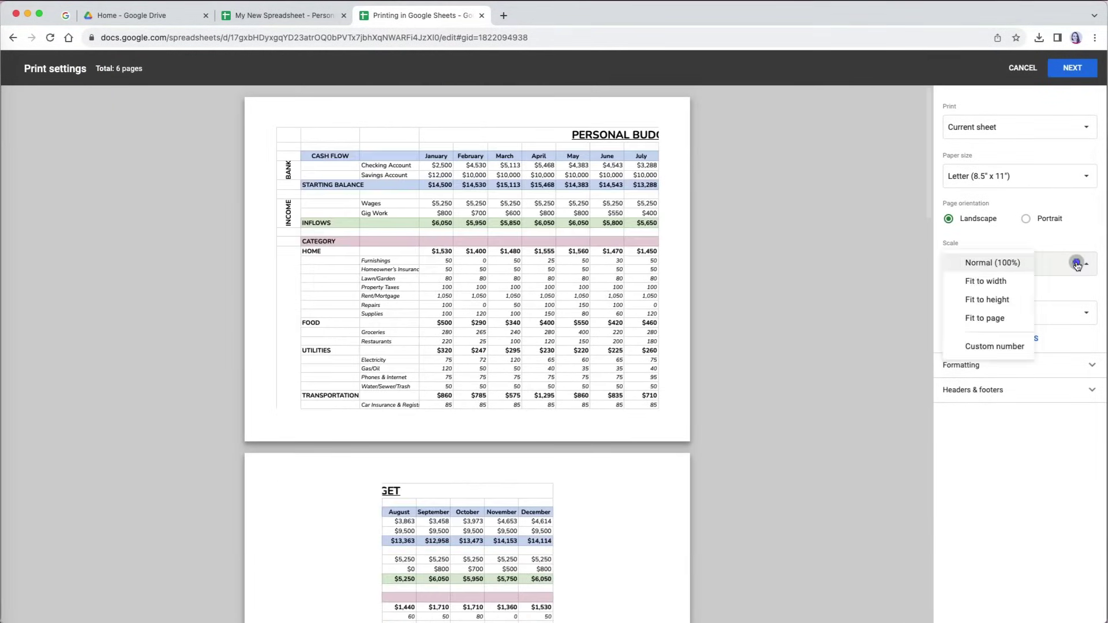
{"action": "left_click", "coordinate": [1015, 285]}
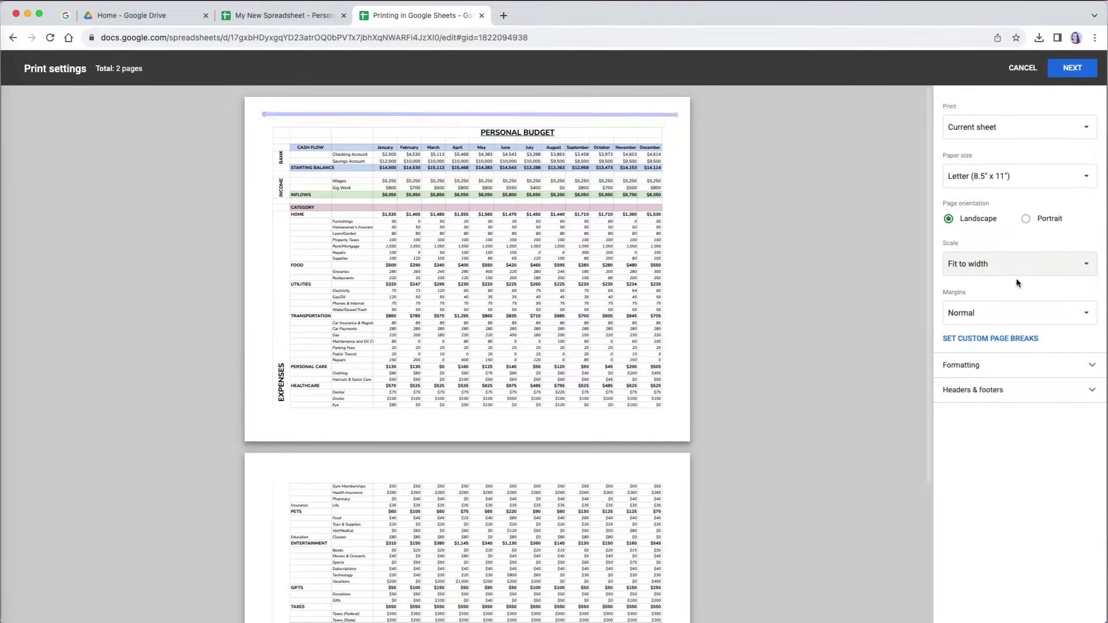
{"action": "scroll", "coordinate": [849, 438], "scroll_direction": "down", "scroll_amount": 3}
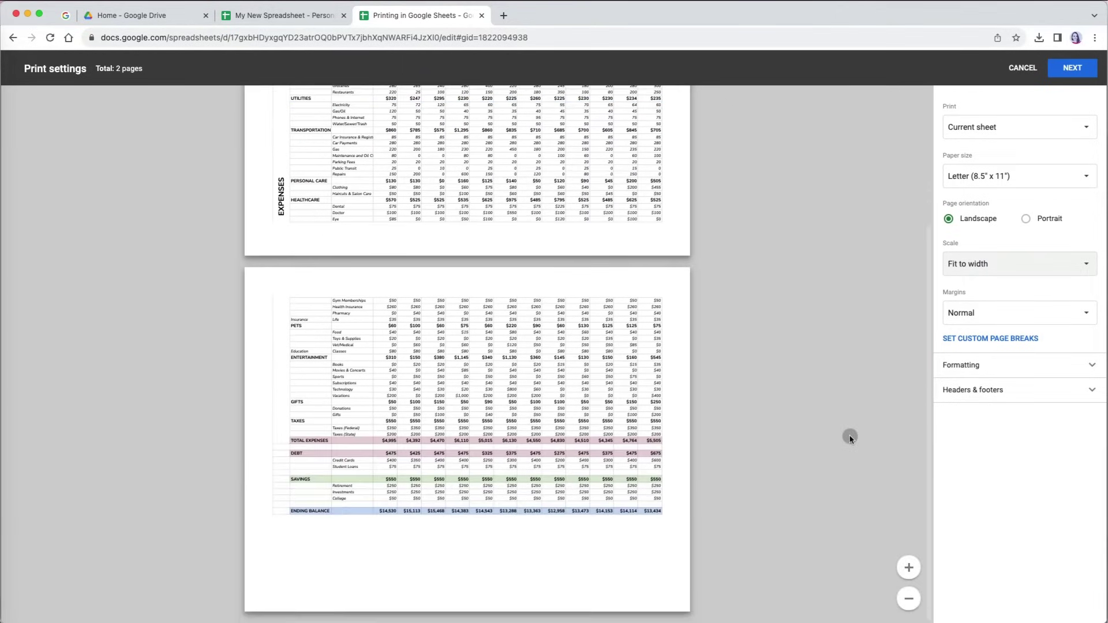
{"action": "scroll", "coordinate": [850, 437], "scroll_direction": "up", "scroll_amount": 3}
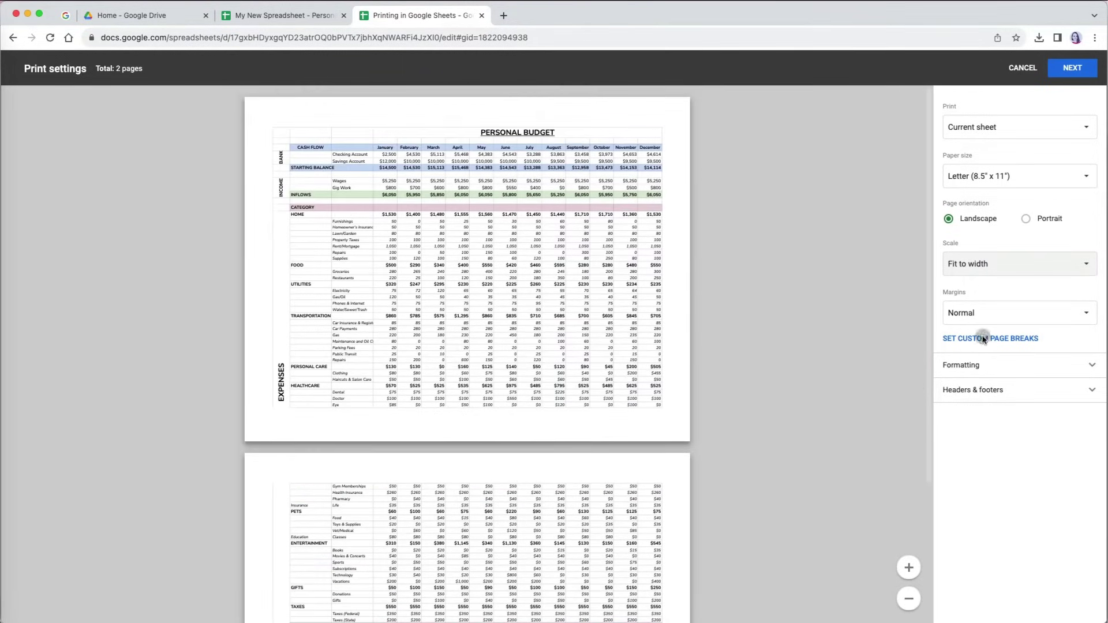
{"action": "left_click", "coordinate": [1071, 279]}
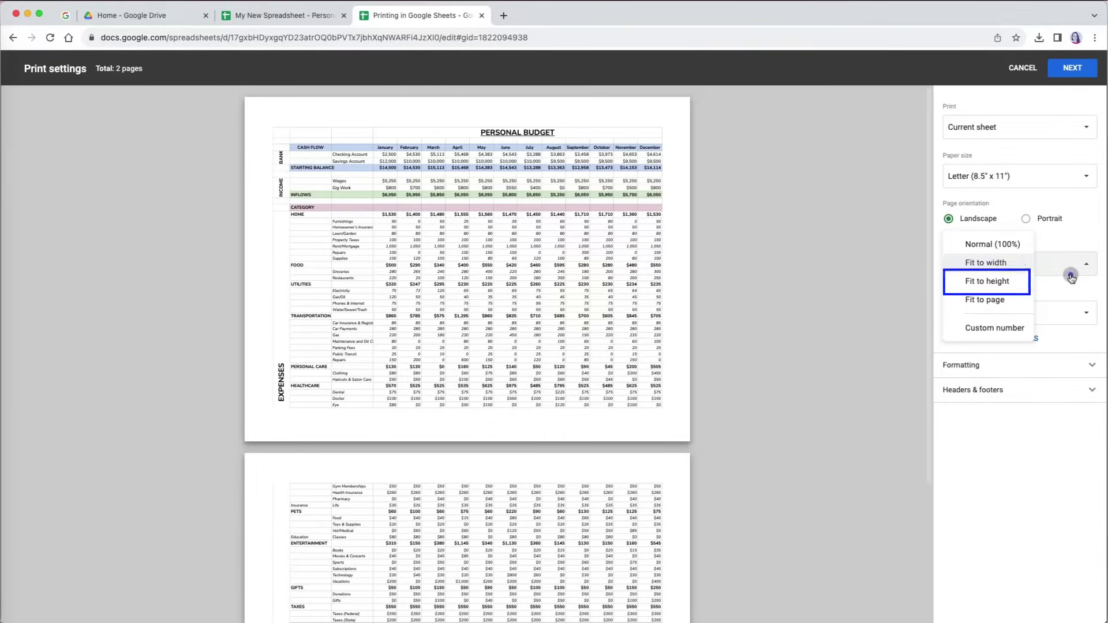
{"action": "left_click", "coordinate": [1019, 283]}
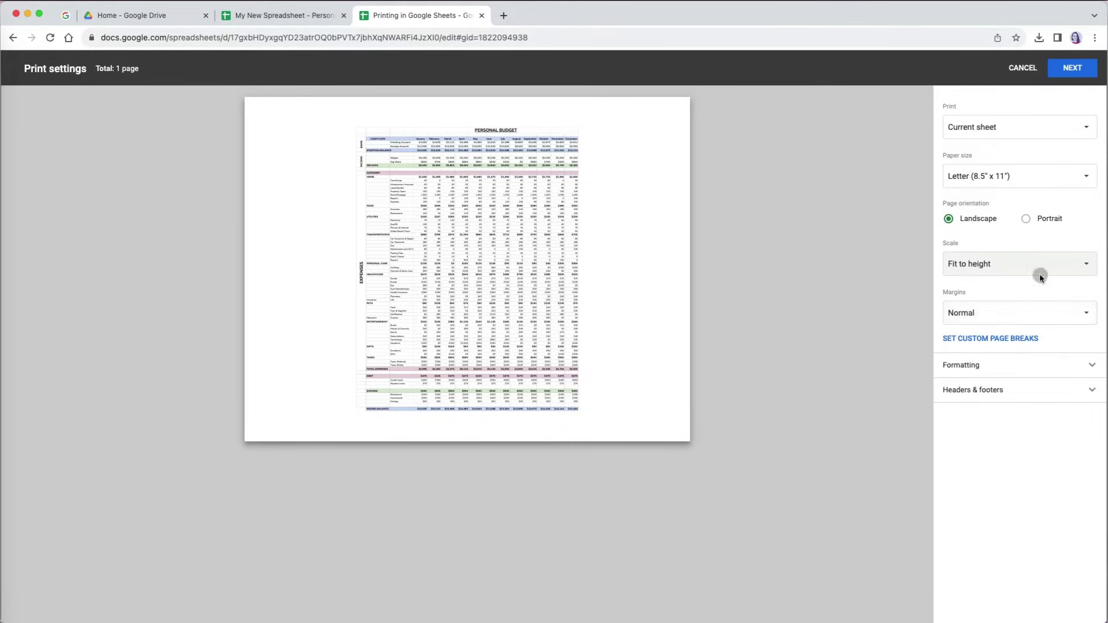
{"action": "left_click", "coordinate": [1081, 267]}
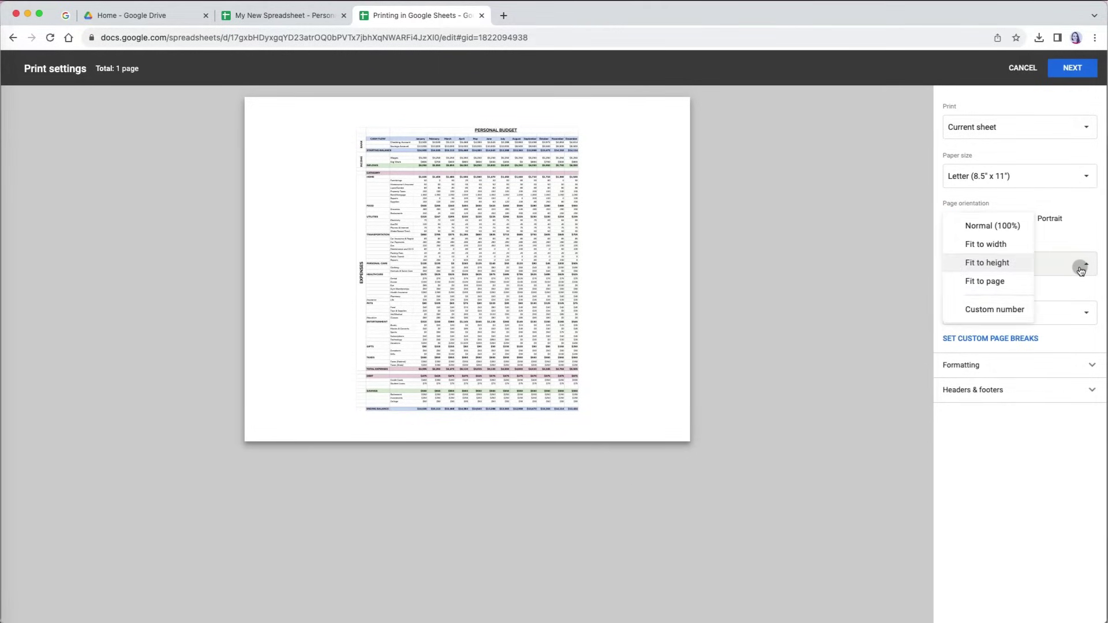
{"action": "left_click", "coordinate": [1013, 283]}
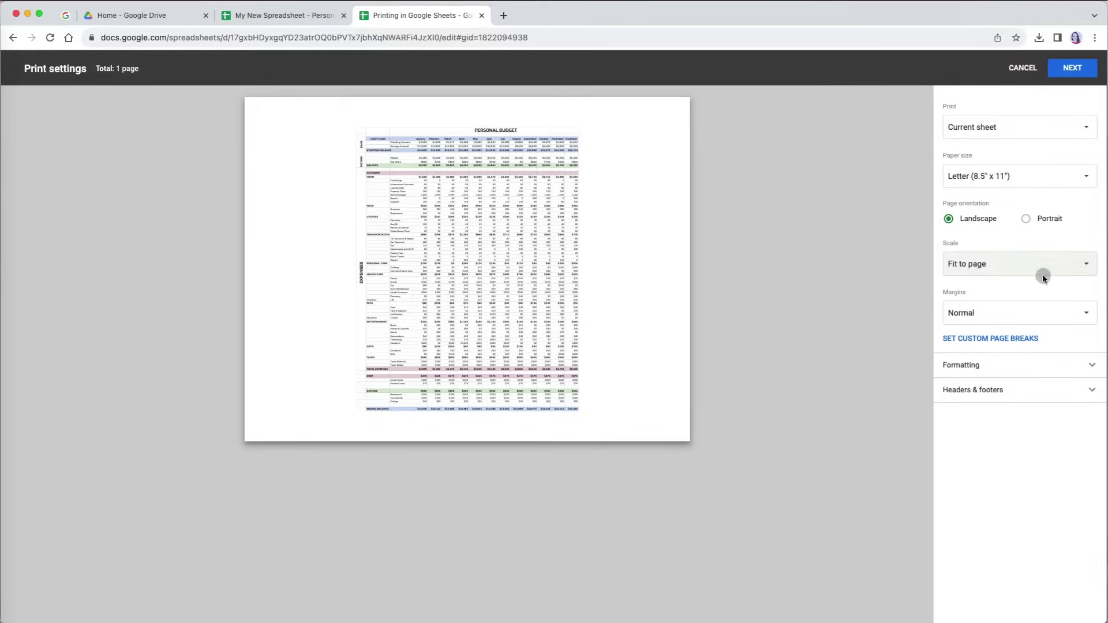
Step: Set a custom print scale of 80 percent
{"action": "left_click", "coordinate": [1077, 271]}
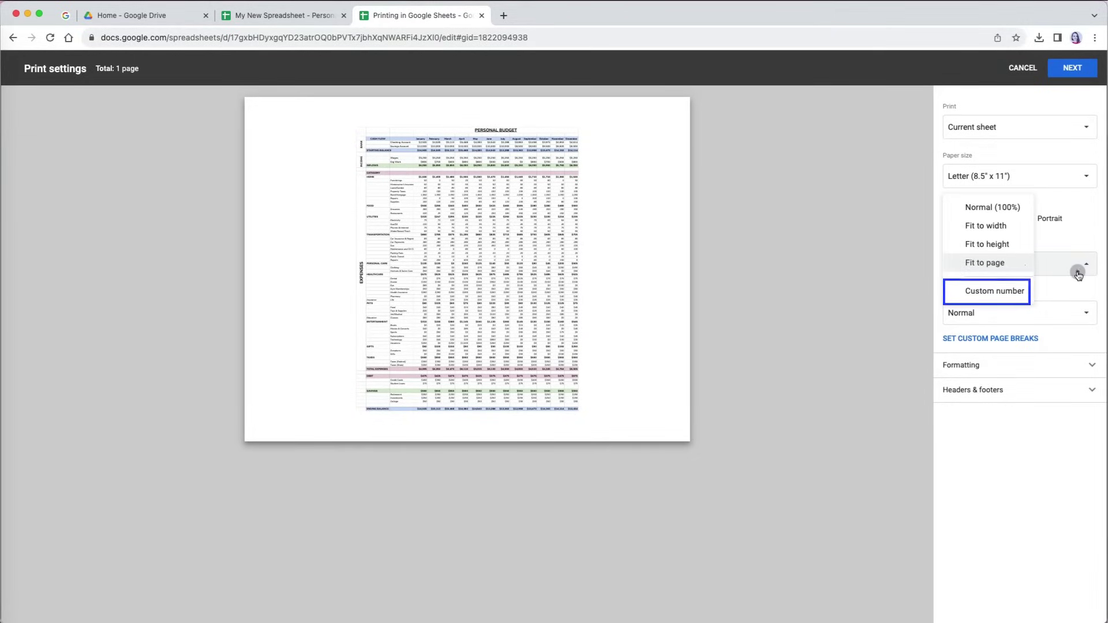
{"action": "left_click", "coordinate": [1012, 292]}
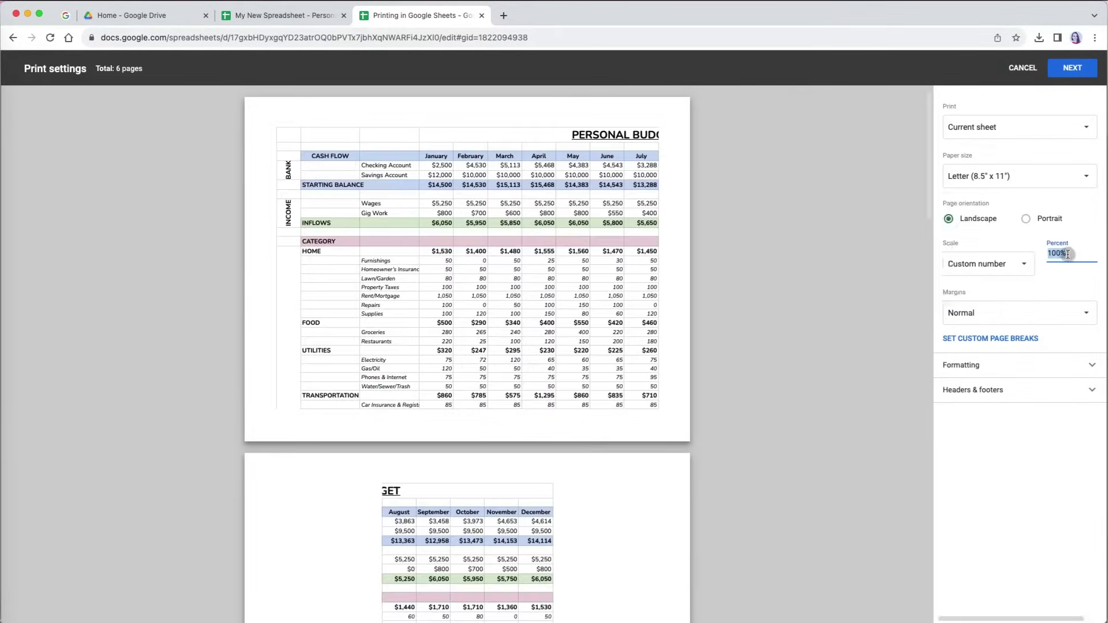
{"action": "type", "text": "80"}
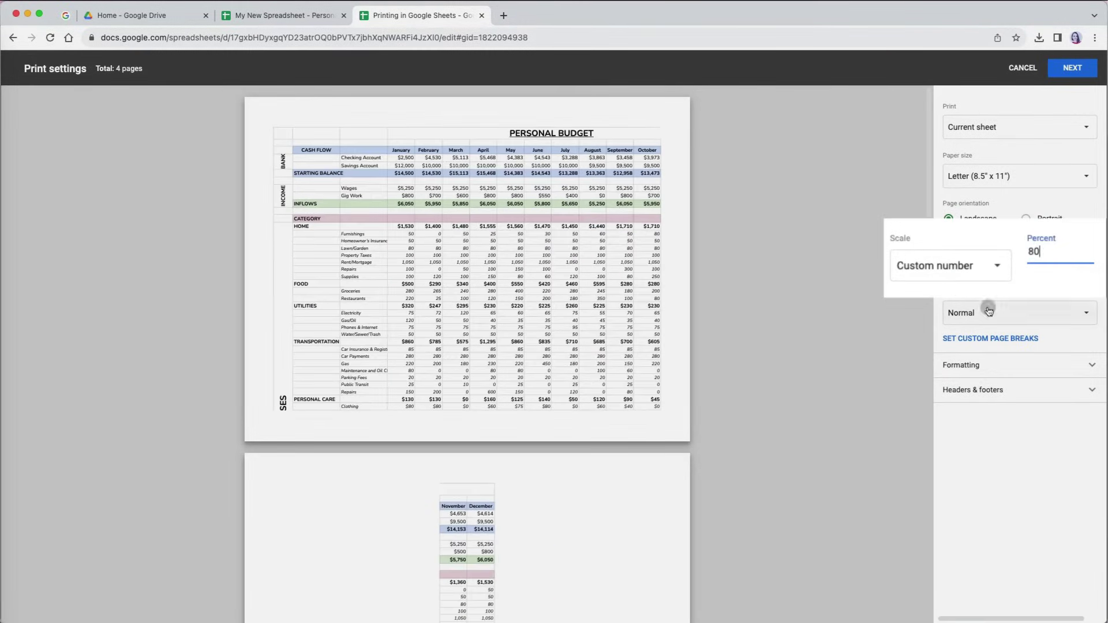
{"action": "scroll", "coordinate": [732, 481], "scroll_direction": "down", "scroll_amount": 10}
{"action": "scroll", "coordinate": [733, 479], "scroll_direction": "down", "scroll_amount": 8}
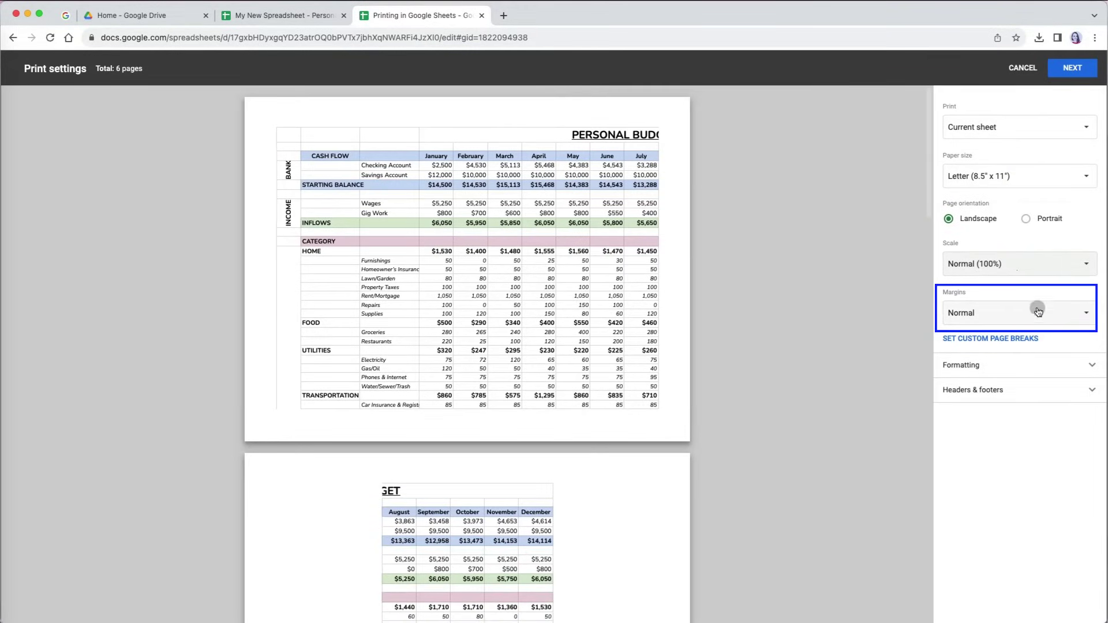
Step: Try Narrow and Wide margins, then switch to Custom margins
{"action": "left_click", "coordinate": [1085, 314]}
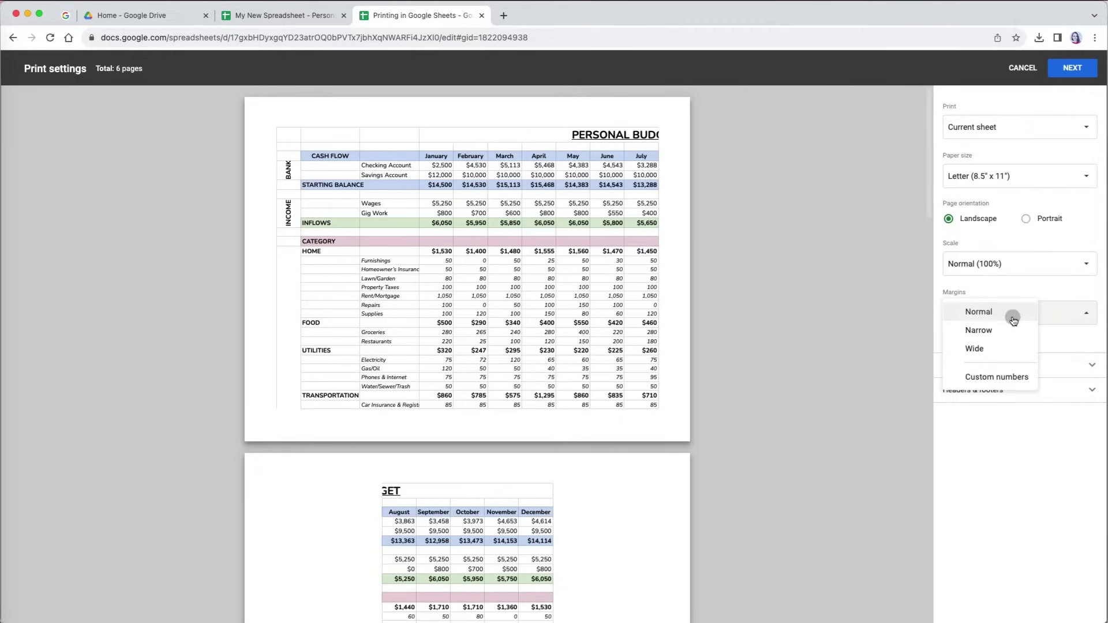
{"action": "left_click", "coordinate": [1007, 330]}
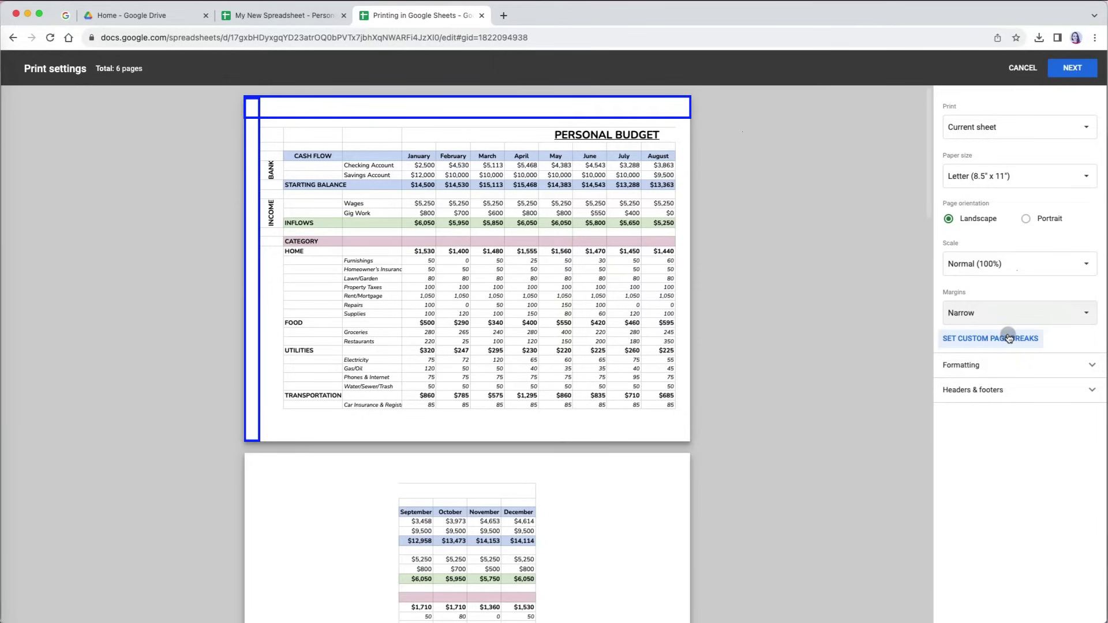
{"action": "left_click", "coordinate": [1012, 317]}
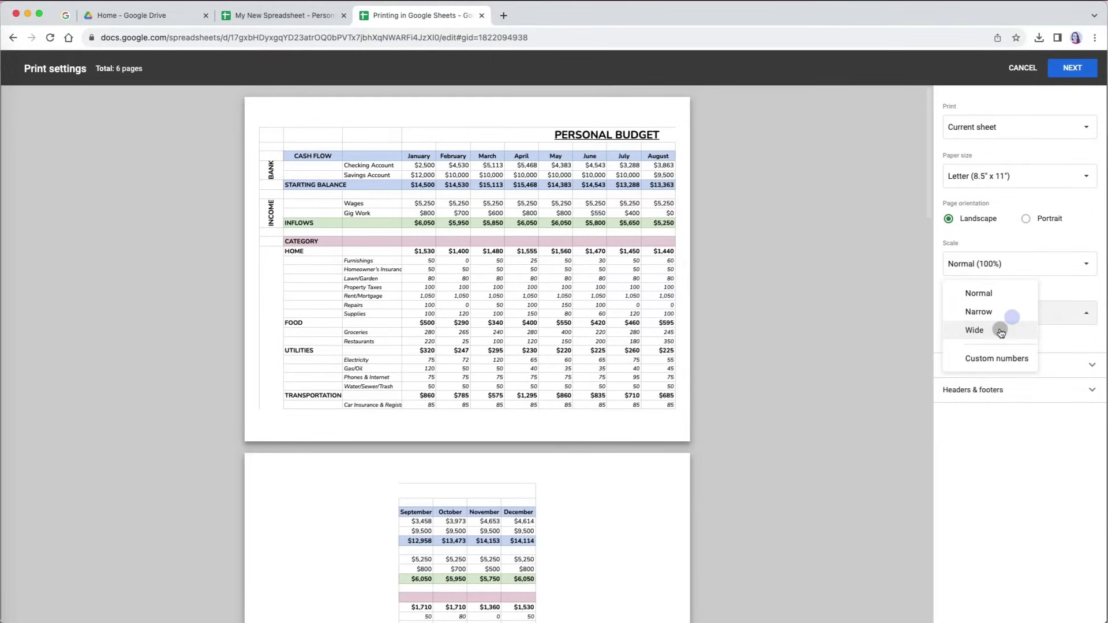
{"action": "left_click", "coordinate": [1001, 331]}
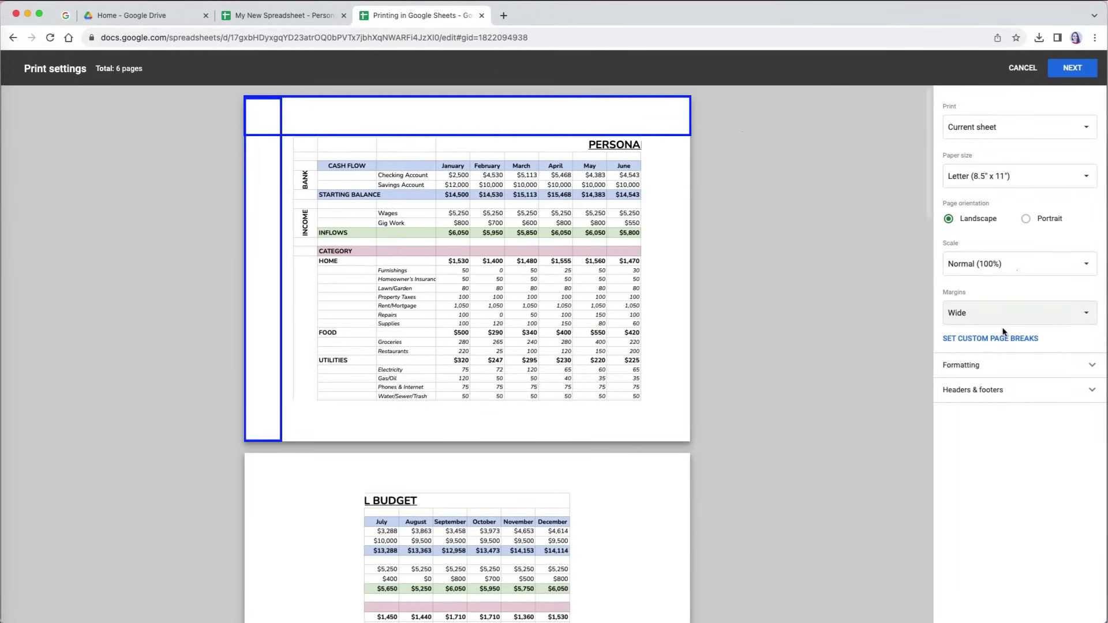
{"action": "left_click", "coordinate": [1003, 317]}
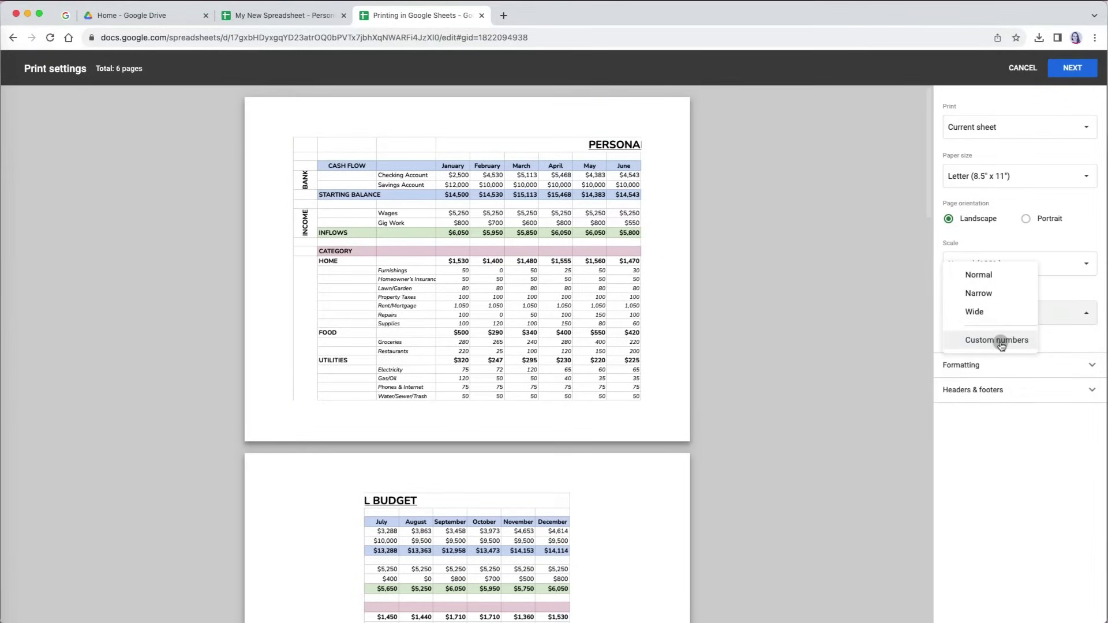
{"action": "left_click", "coordinate": [1002, 342]}
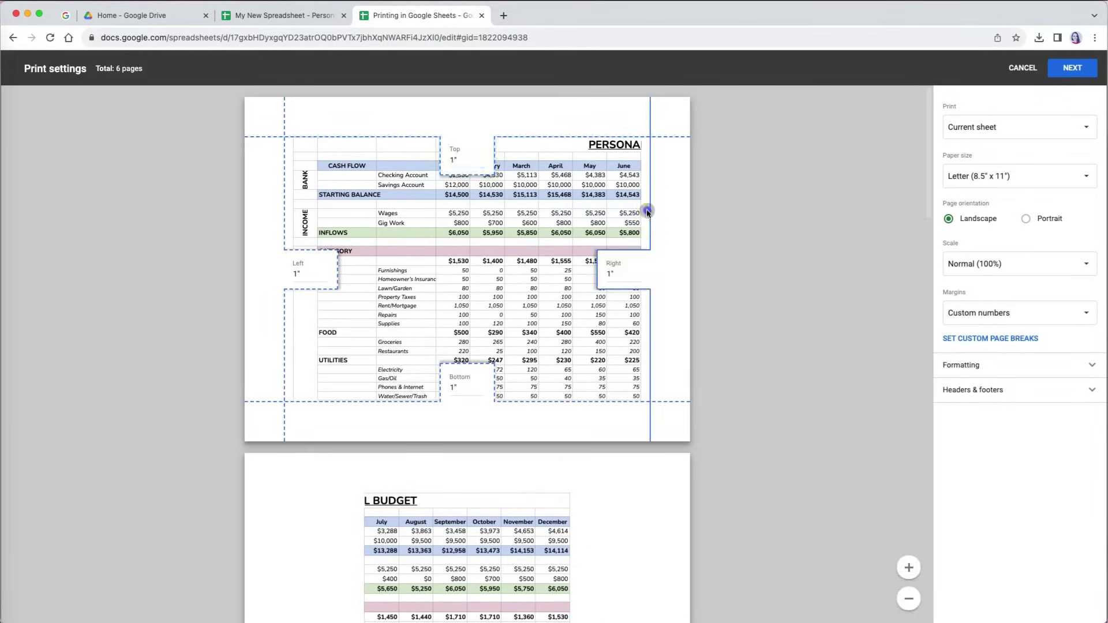
Step: Drag margins to left 0.427", right 0.513", top 0.613", bottom 0.584" and open the page-break editor
{"action": "left_click_drag", "start_coordinate": [650, 210], "coordinate": [667, 209]}
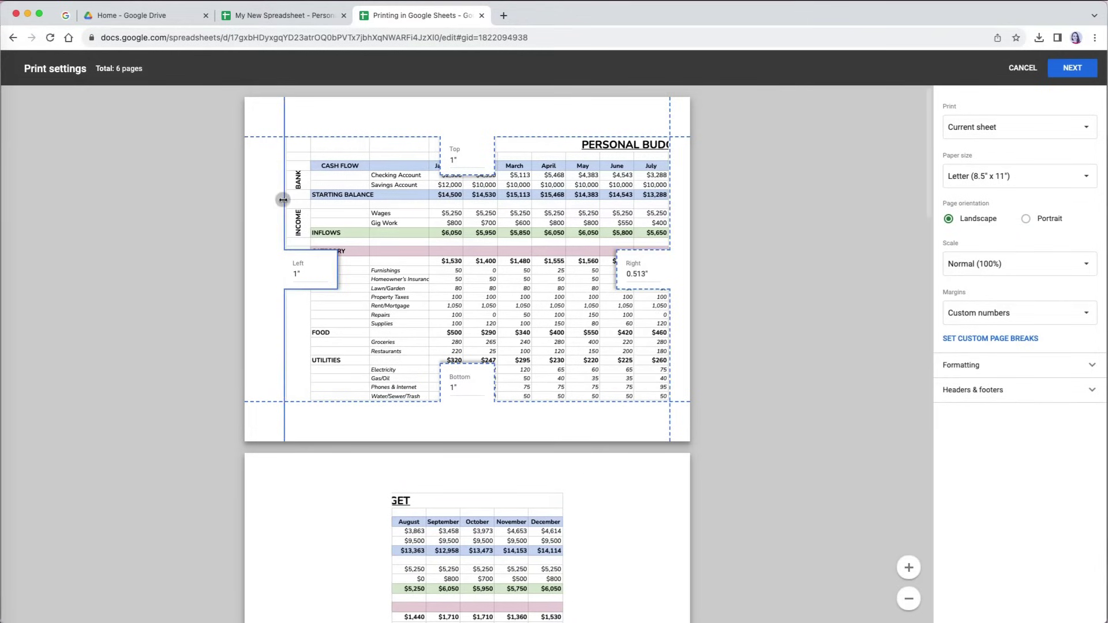
{"action": "left_click_drag", "start_coordinate": [283, 201], "coordinate": [263, 200]}
{"action": "left_click_drag", "start_coordinate": [298, 139], "coordinate": [297, 123]}
{"action": "left_click_drag", "start_coordinate": [289, 410], "coordinate": [292, 423]}
{"action": "left_click", "coordinate": [1033, 339]}
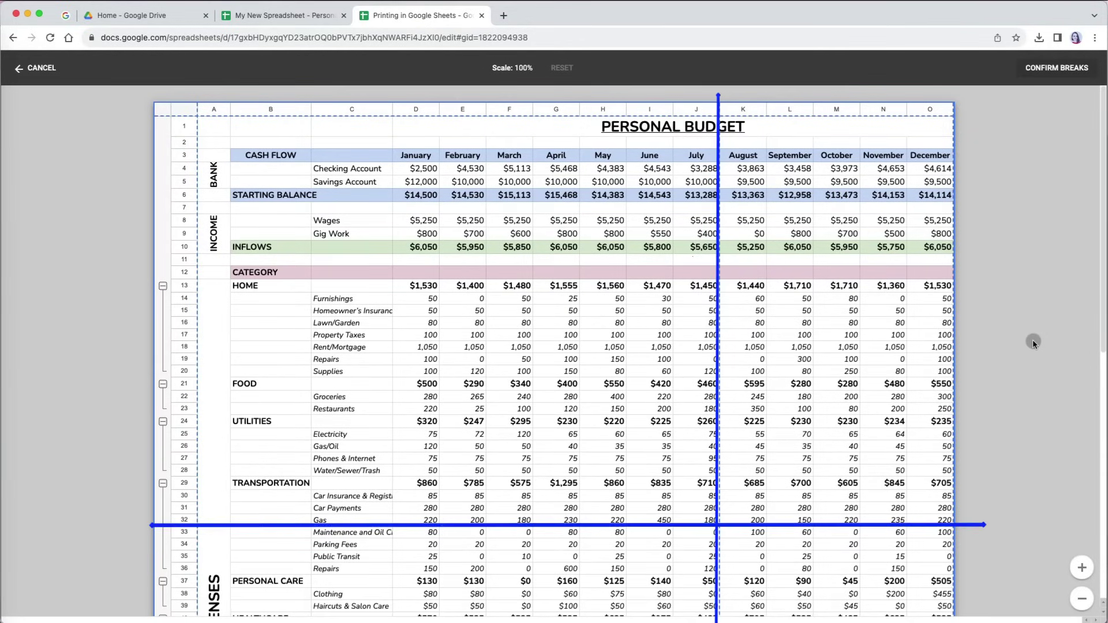
Step: Try moving the June/July column break and a row break, then reset the page breaks
{"action": "scroll", "coordinate": [812, 239], "scroll_direction": "down", "scroll_amount": 8}
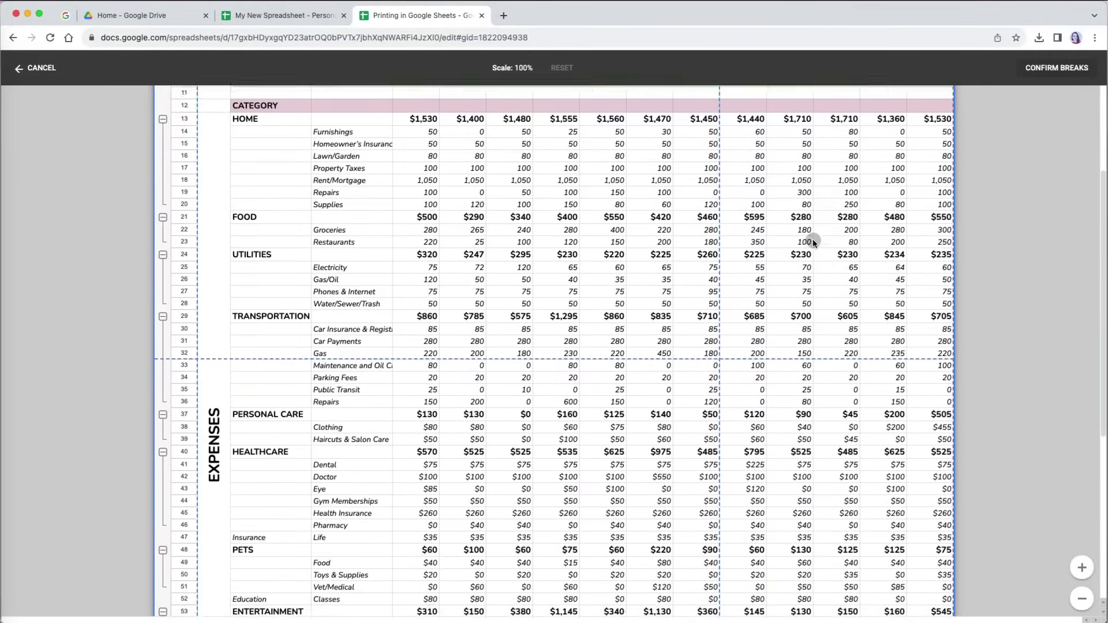
{"action": "scroll", "coordinate": [813, 239], "scroll_direction": "up", "scroll_amount": 10}
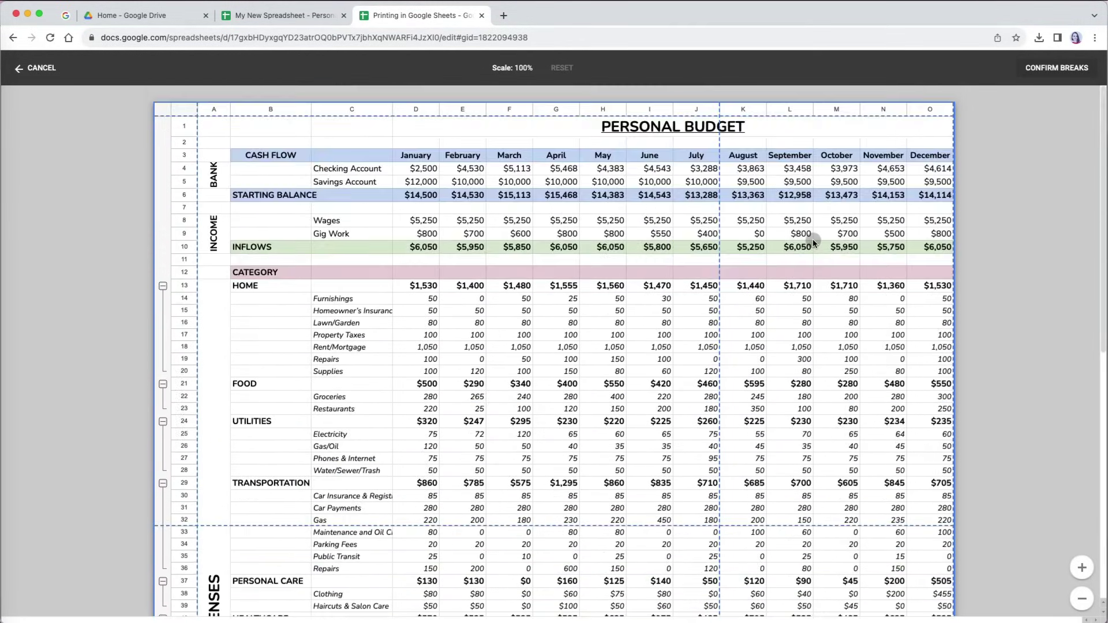
{"action": "left_click", "coordinate": [1057, 68]}
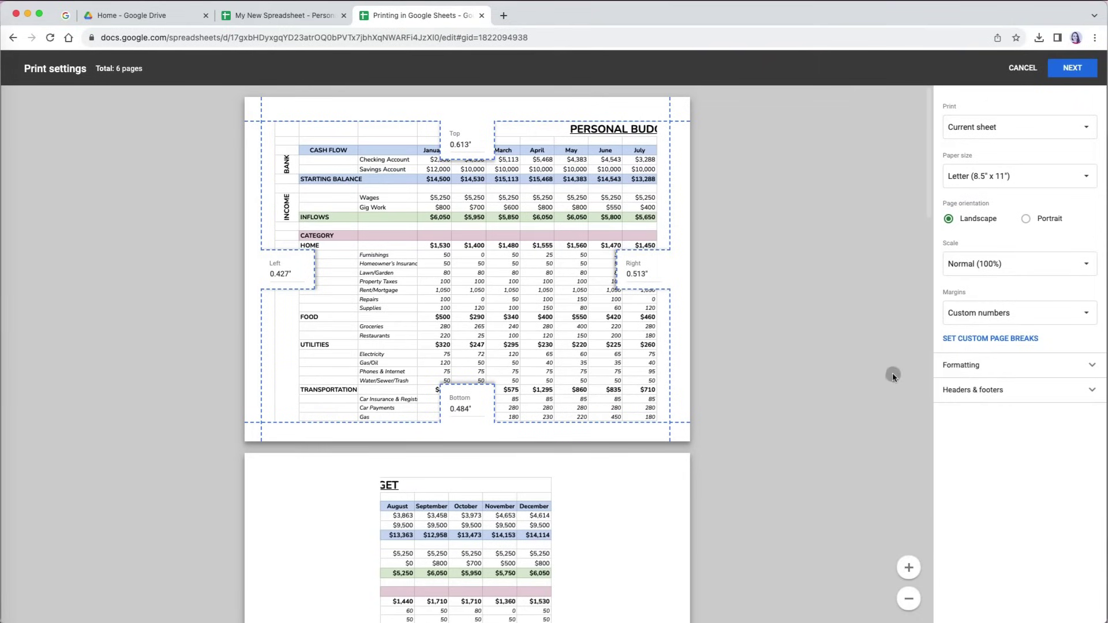
{"action": "left_click", "coordinate": [1035, 344]}
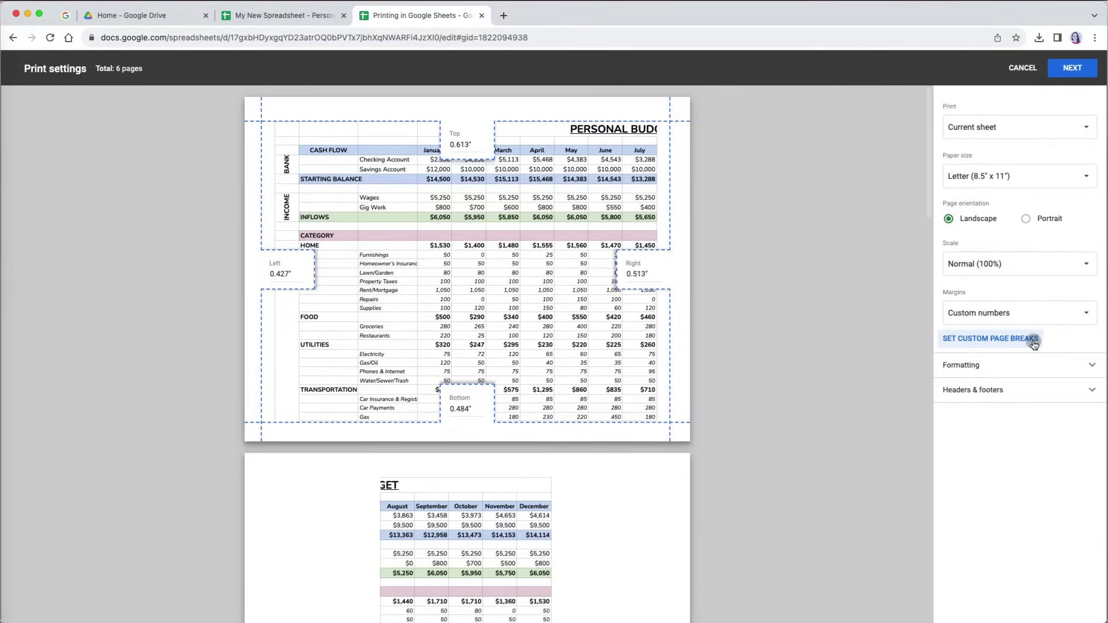
{"action": "left_click", "coordinate": [1035, 344]}
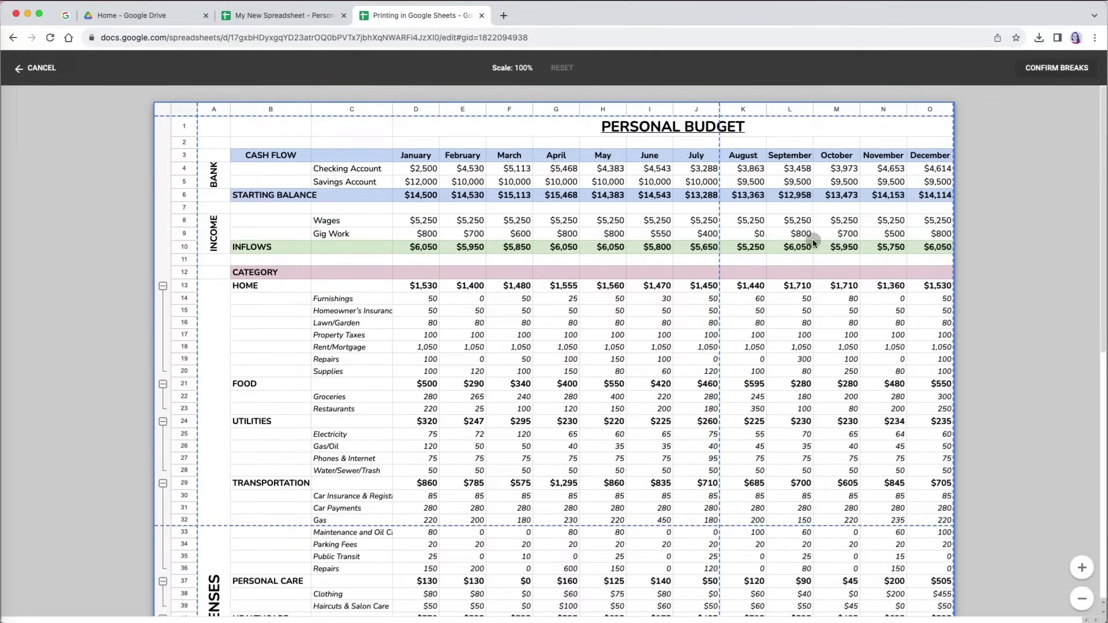
{"action": "scroll", "coordinate": [812, 239], "scroll_direction": "down", "scroll_amount": 10}
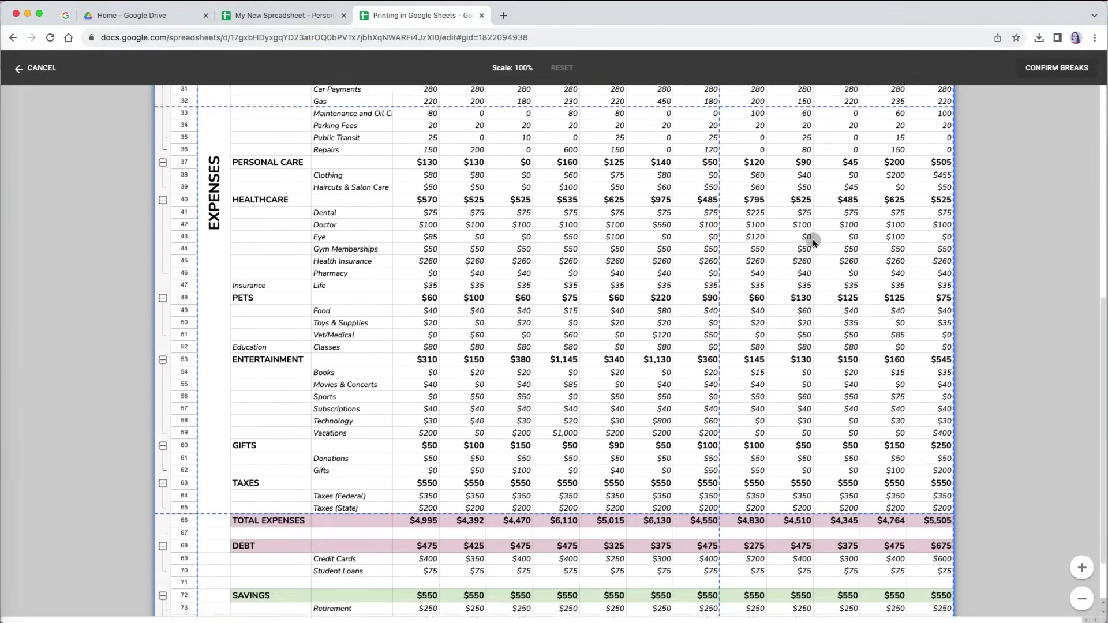
{"action": "scroll", "coordinate": [813, 239], "scroll_direction": "up", "scroll_amount": 10}
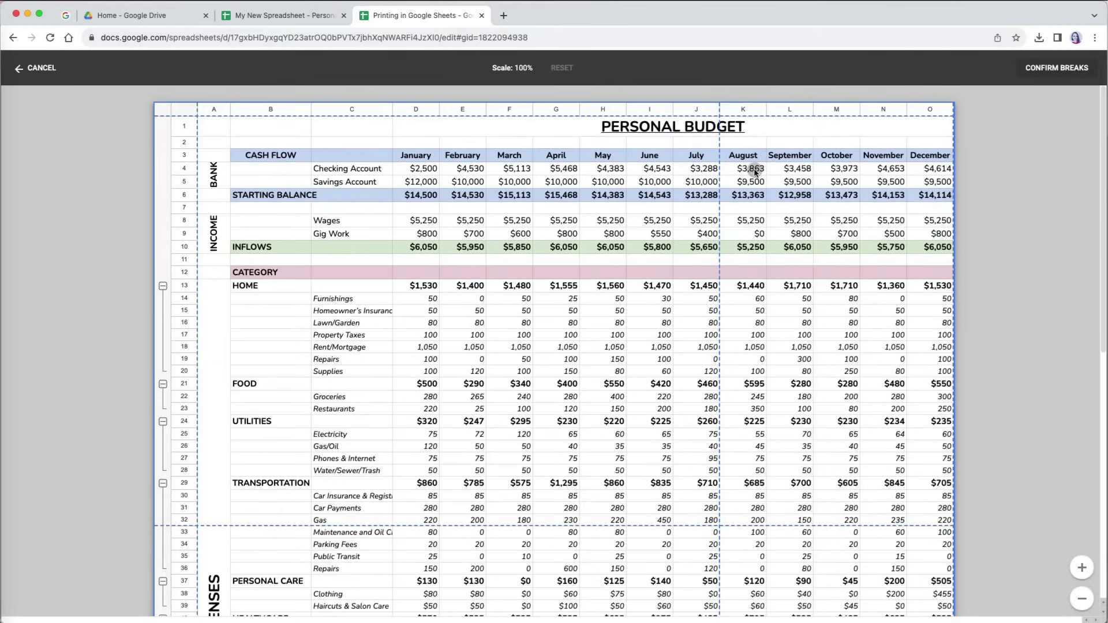
{"action": "left_click_drag", "start_coordinate": [718, 147], "coordinate": [671, 144]}
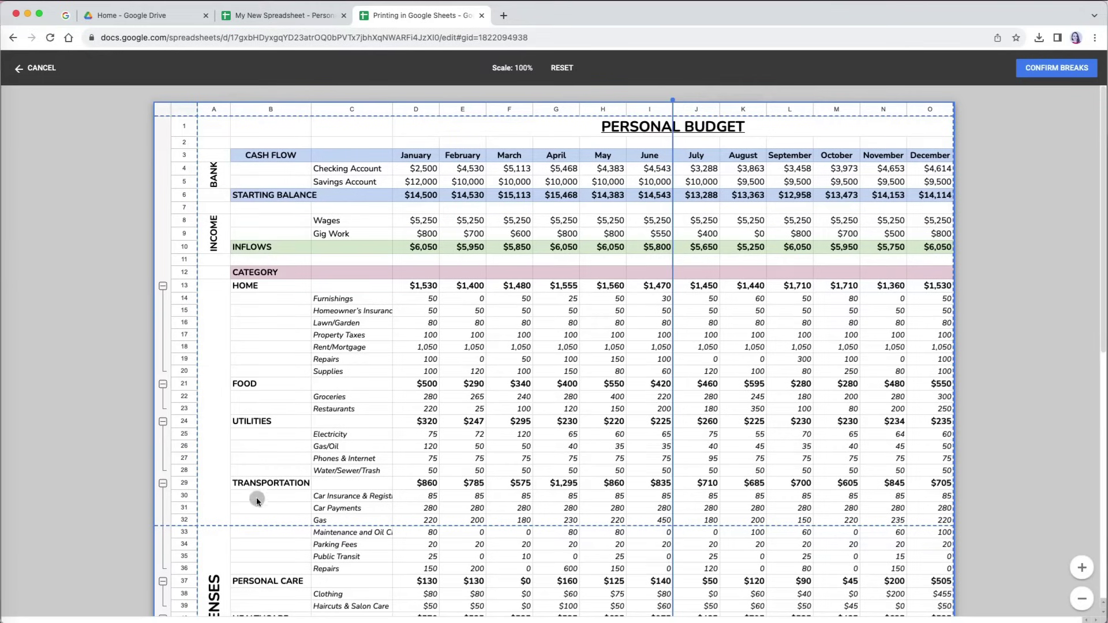
{"action": "left_click_drag", "start_coordinate": [213, 526], "coordinate": [243, 266]}
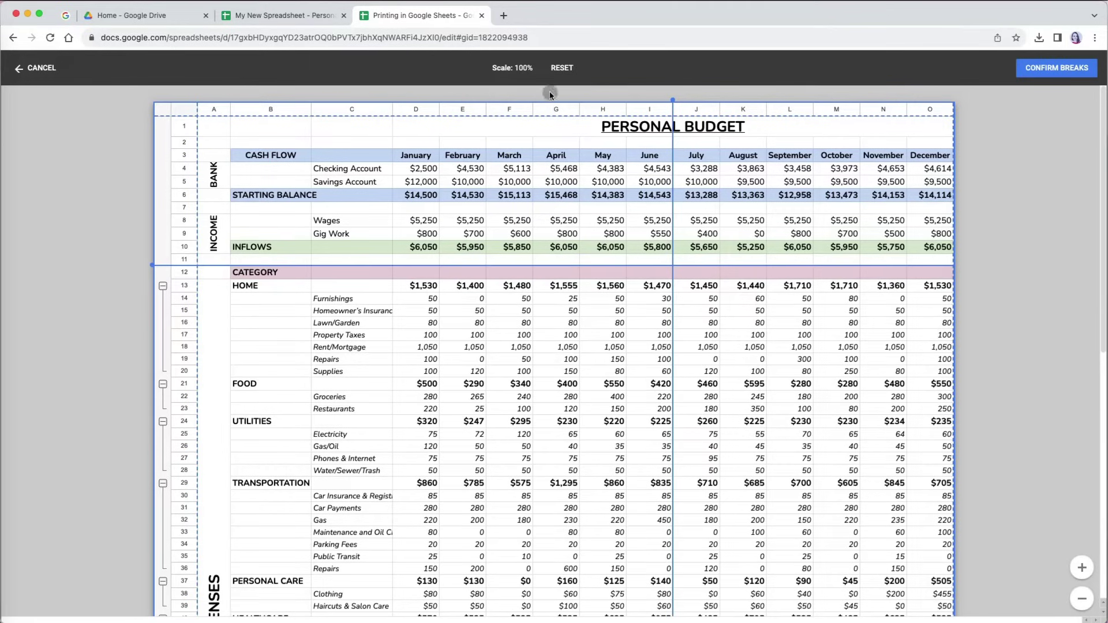
{"action": "left_click", "coordinate": [562, 69]}
Step: Place the column break between June and July, row breaks before Transportation and Gifts, and confirm
{"action": "left_click_drag", "start_coordinate": [717, 149], "coordinate": [673, 146]}
{"action": "left_click_drag", "start_coordinate": [242, 526], "coordinate": [243, 478]}
{"action": "scroll", "coordinate": [427, 536], "scroll_direction": "down", "scroll_amount": 6}
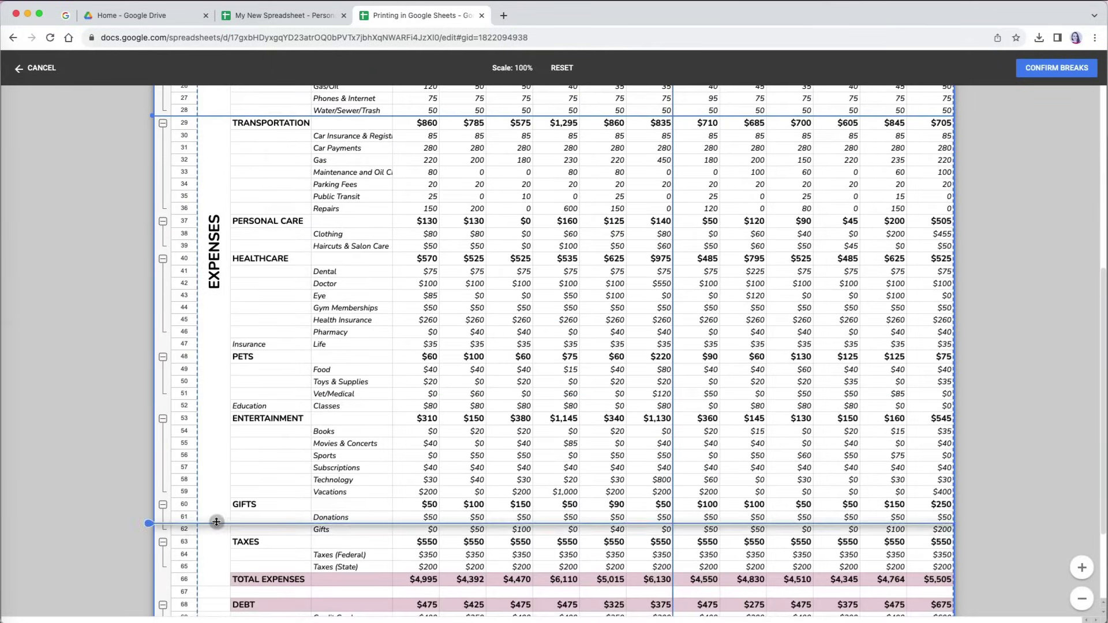
{"action": "left_click_drag", "start_coordinate": [219, 524], "coordinate": [219, 497]}
{"action": "scroll", "coordinate": [529, 548], "scroll_direction": "down", "scroll_amount": 3}
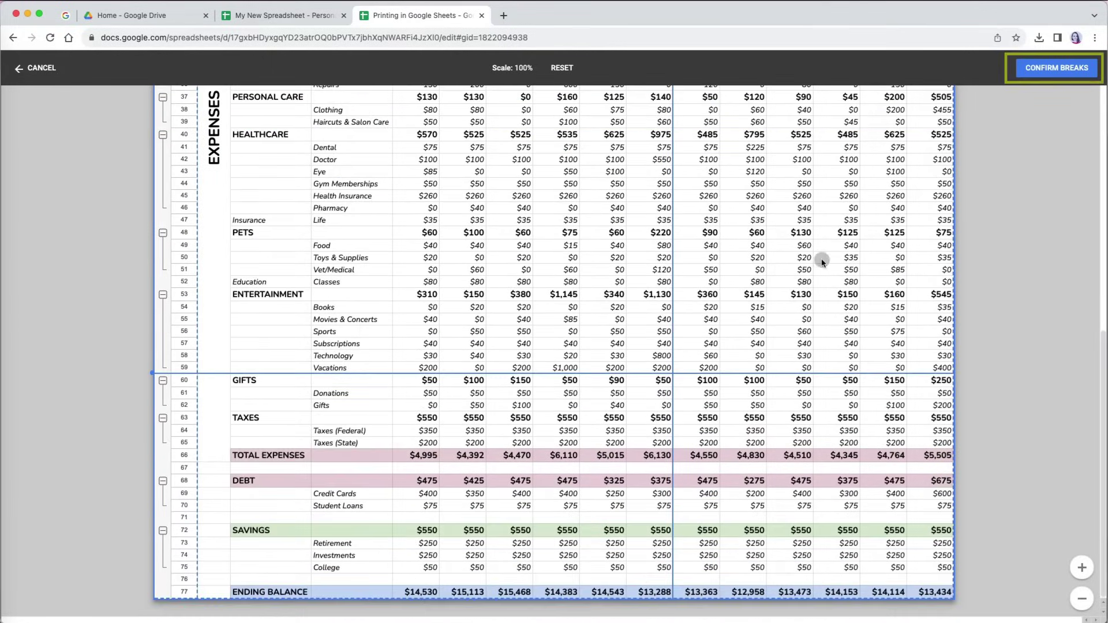
{"action": "left_click", "coordinate": [1062, 68]}
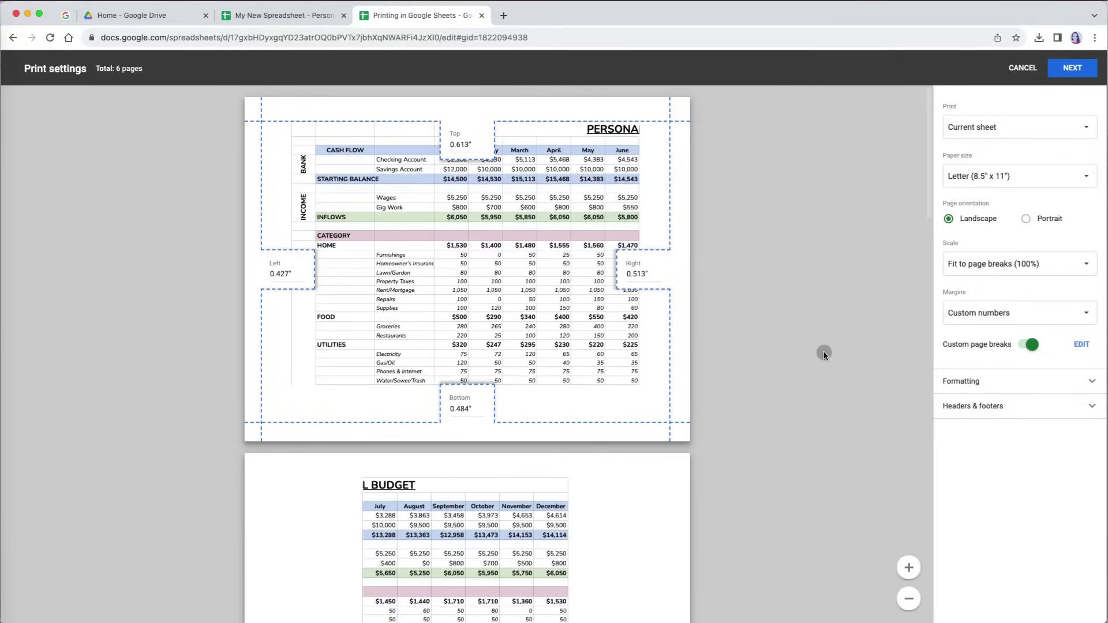
Step: Keep custom page breaks on and uncheck Show gridlines under Formatting
{"action": "scroll", "coordinate": [731, 457], "scroll_direction": "down", "scroll_amount": 15}
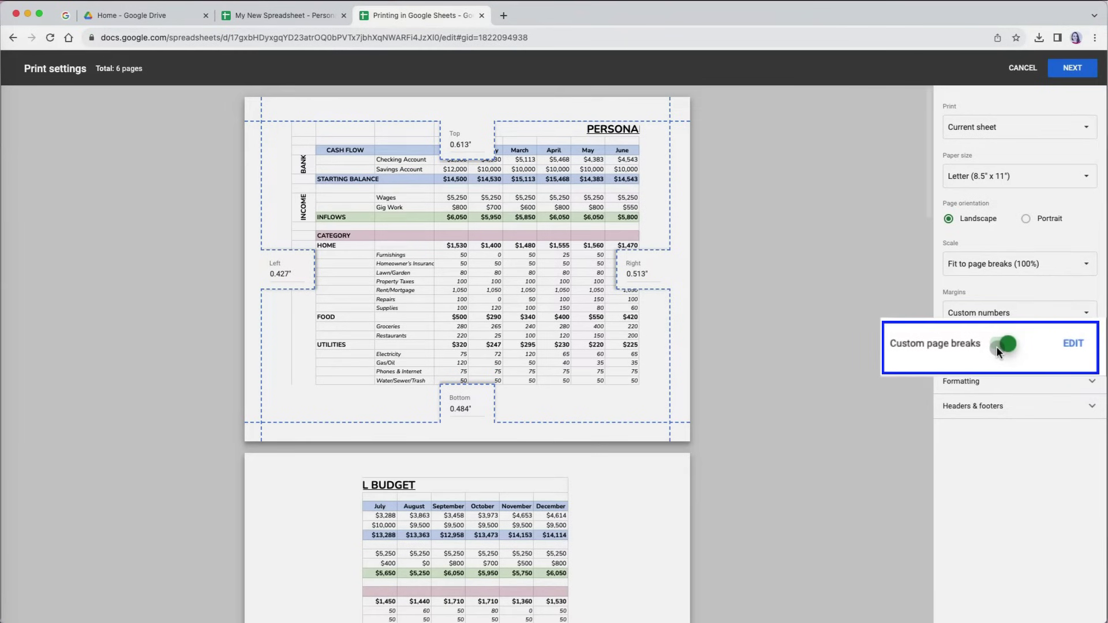
{"action": "left_click", "coordinate": [1003, 344]}
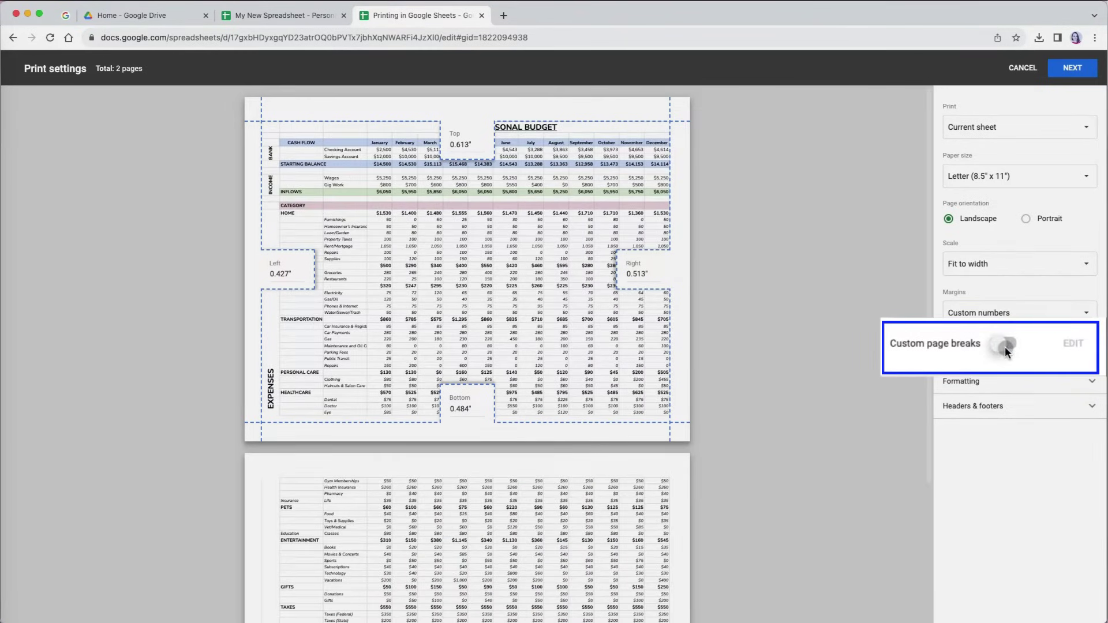
{"action": "left_click", "coordinate": [1006, 346]}
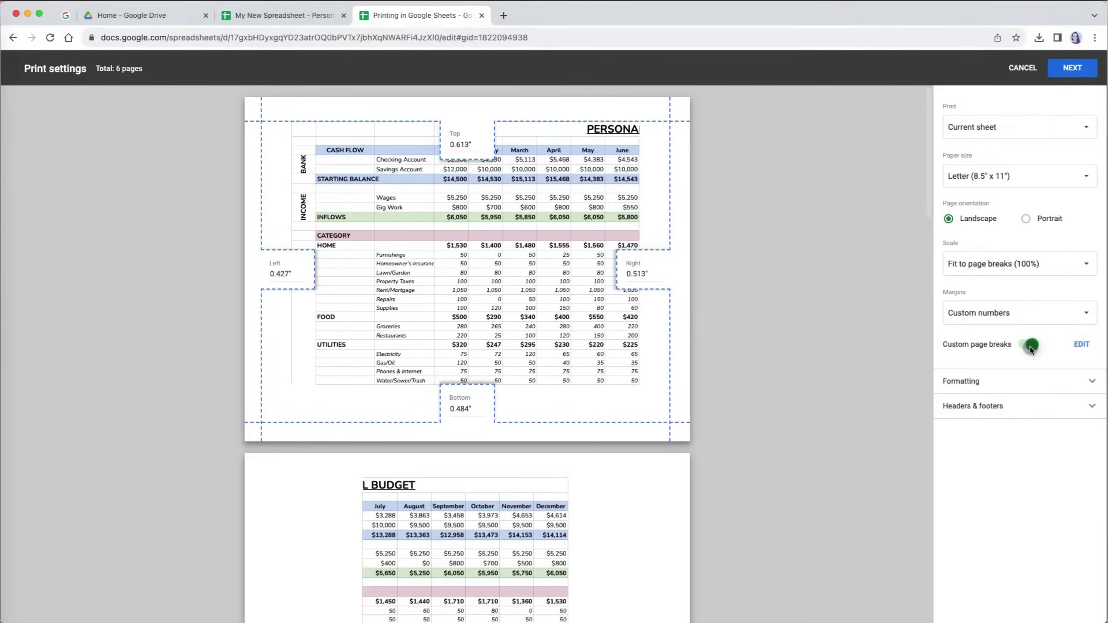
{"action": "left_click", "coordinate": [1086, 381]}
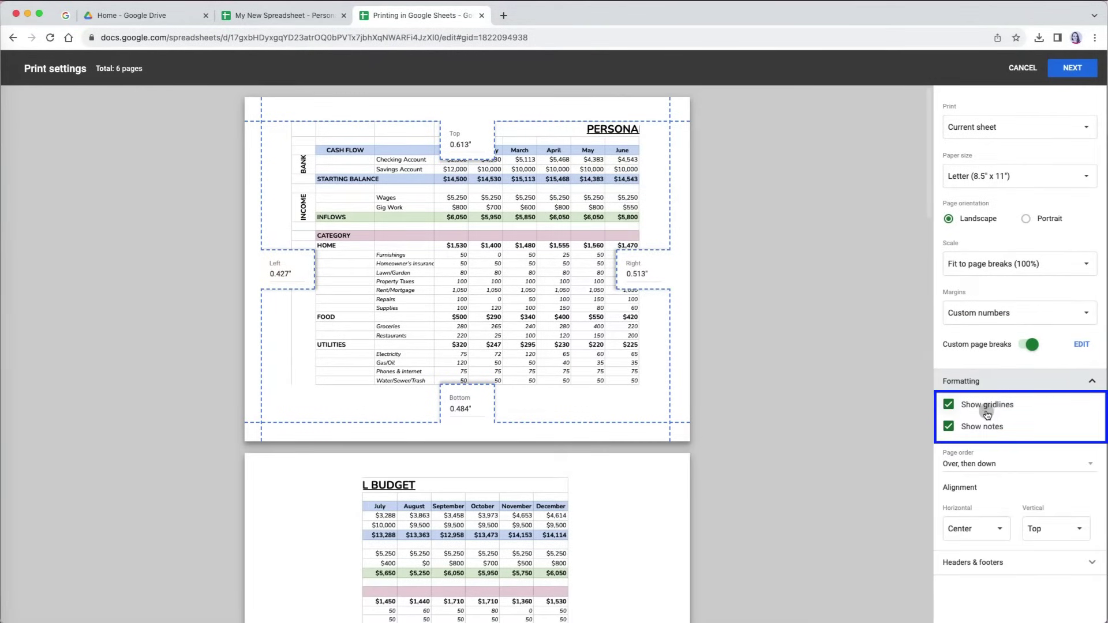
{"action": "left_click", "coordinate": [949, 406]}
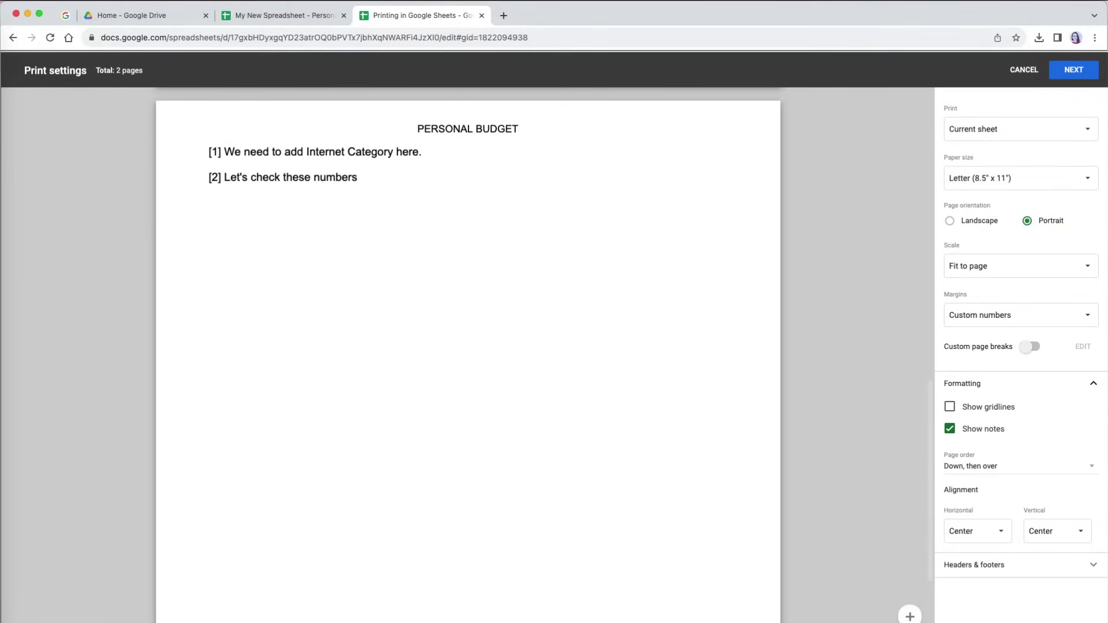
Step: Uncheck Show notes and set the page order to Down, then over
{"action": "left_click", "coordinate": [950, 429]}
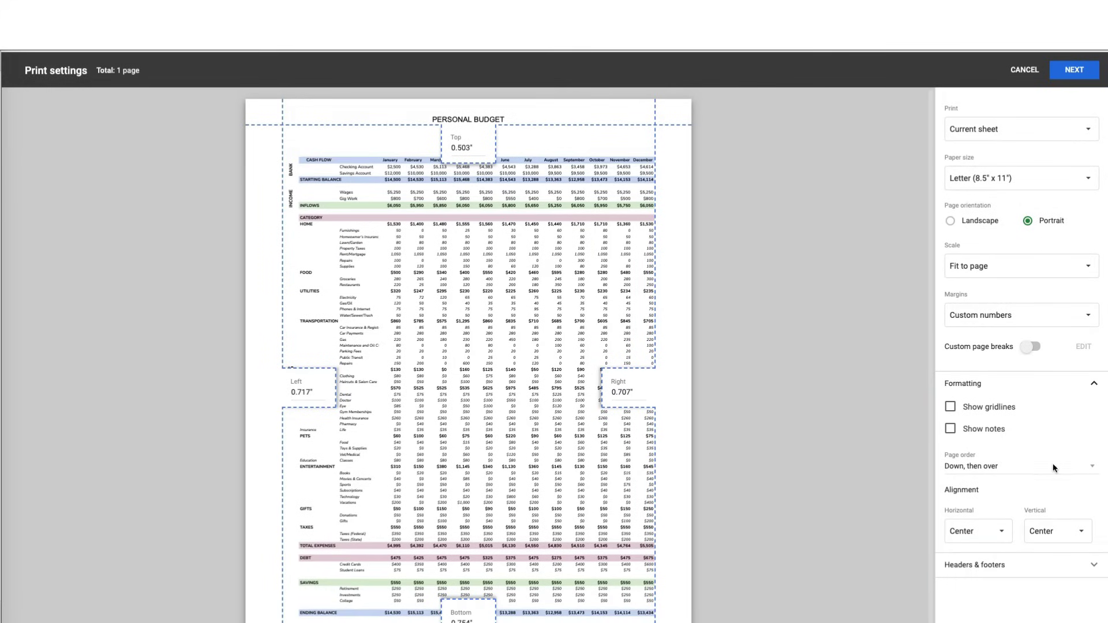
{"action": "left_click", "coordinate": [1090, 468]}
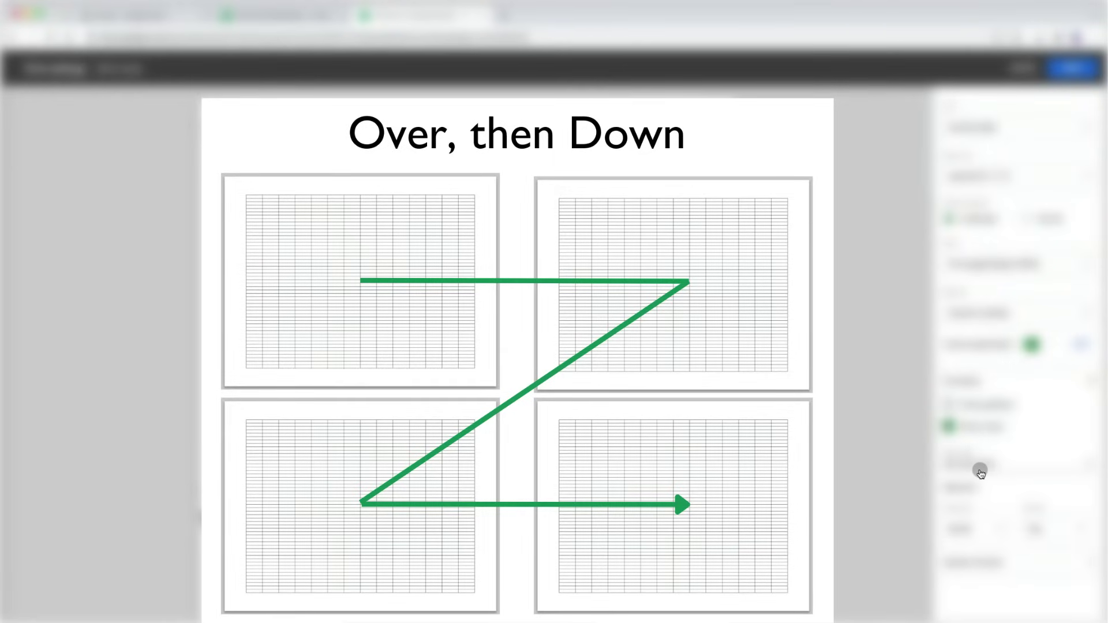
{"action": "left_click", "coordinate": [981, 472]}
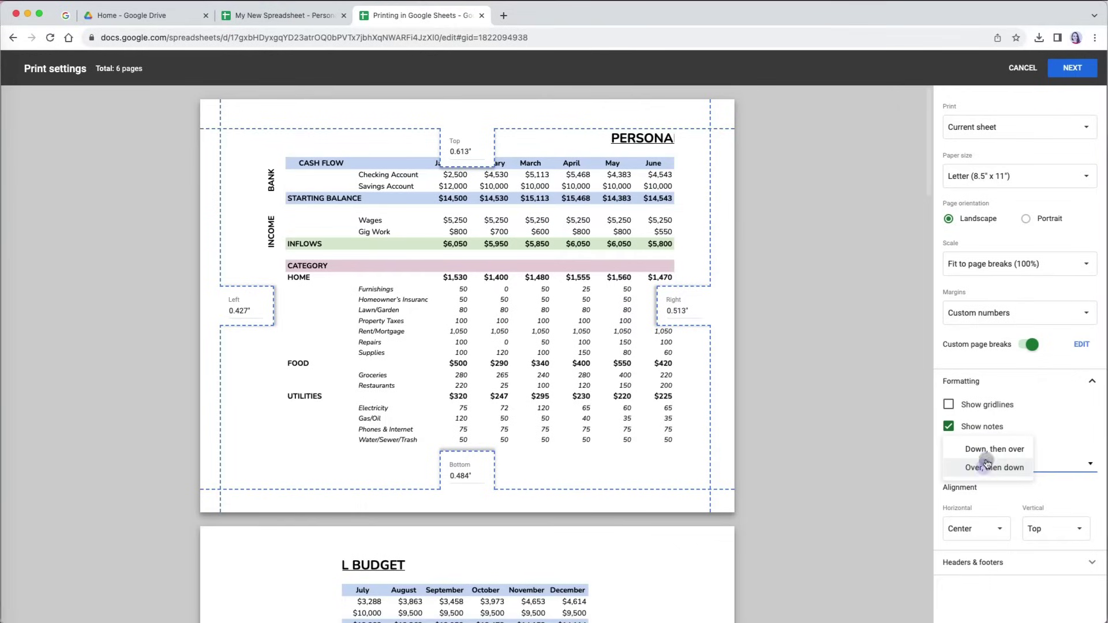
{"action": "left_click", "coordinate": [990, 450]}
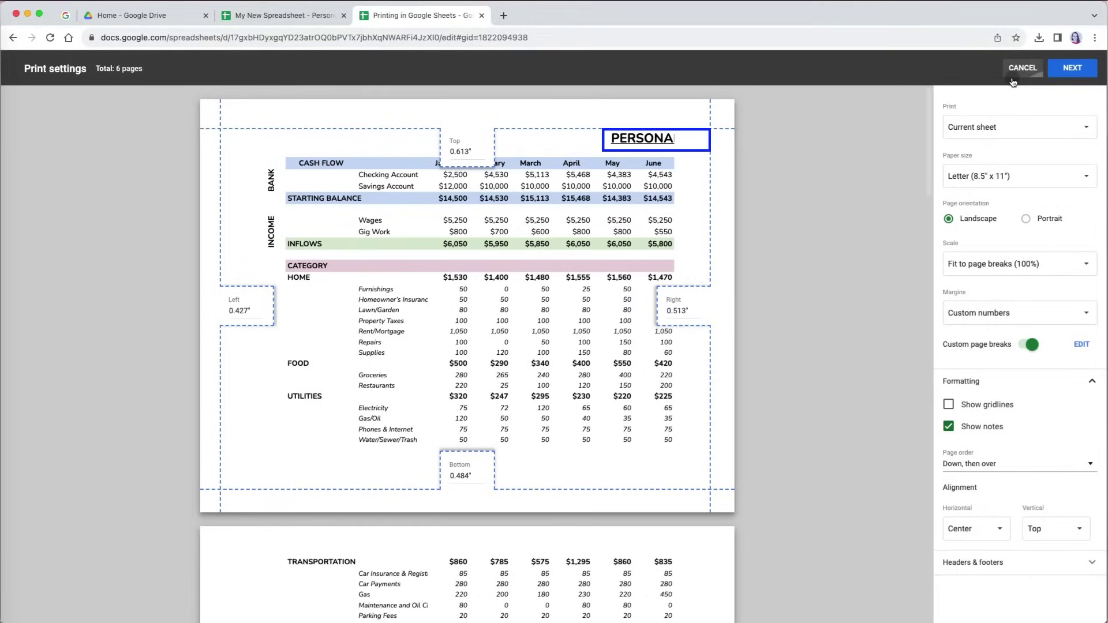
Step: Hide row 1 with the PERSONAL BUDGET title, then reopen print settings with Cmd+P
{"action": "left_click", "coordinate": [1013, 80]}
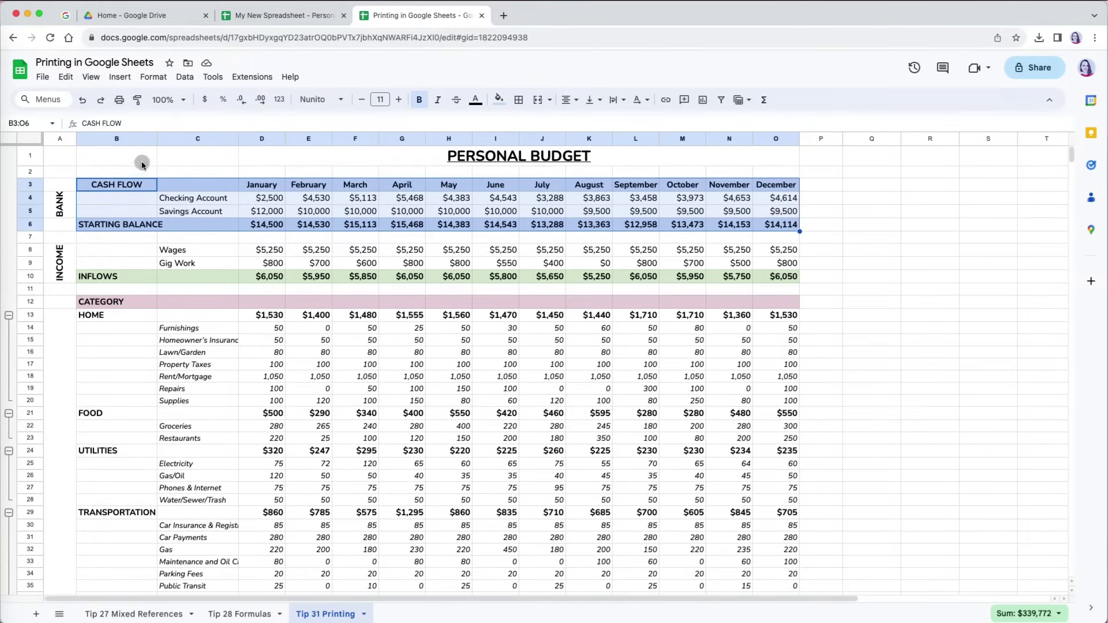
{"action": "left_click", "coordinate": [28, 157]}
{"action": "right_click", "coordinate": [27, 157]}
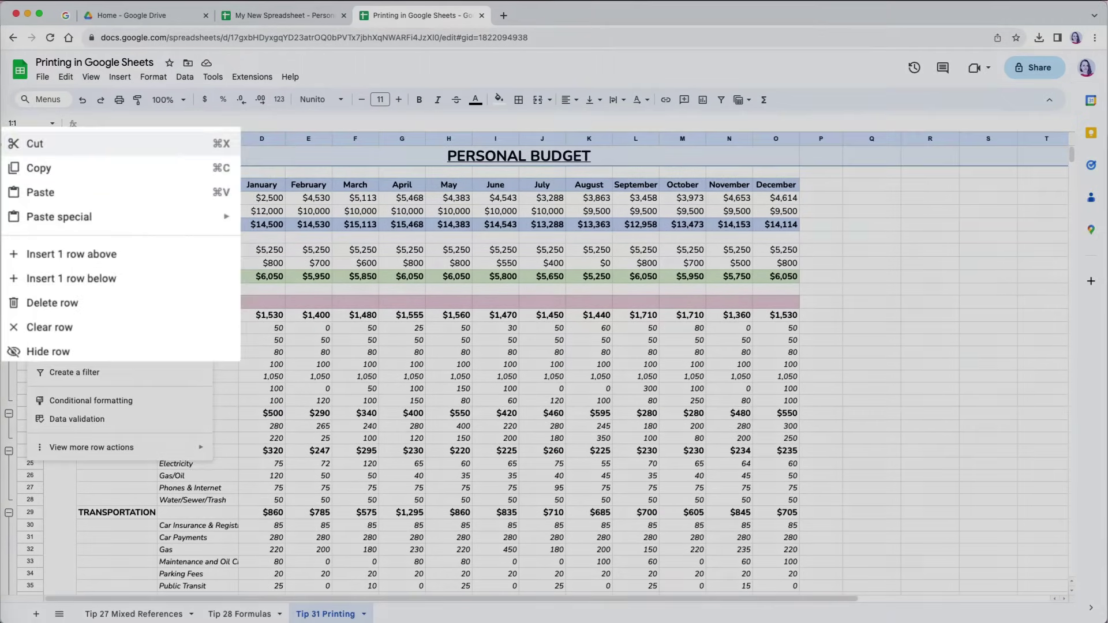
{"action": "left_click", "coordinate": [64, 354]}
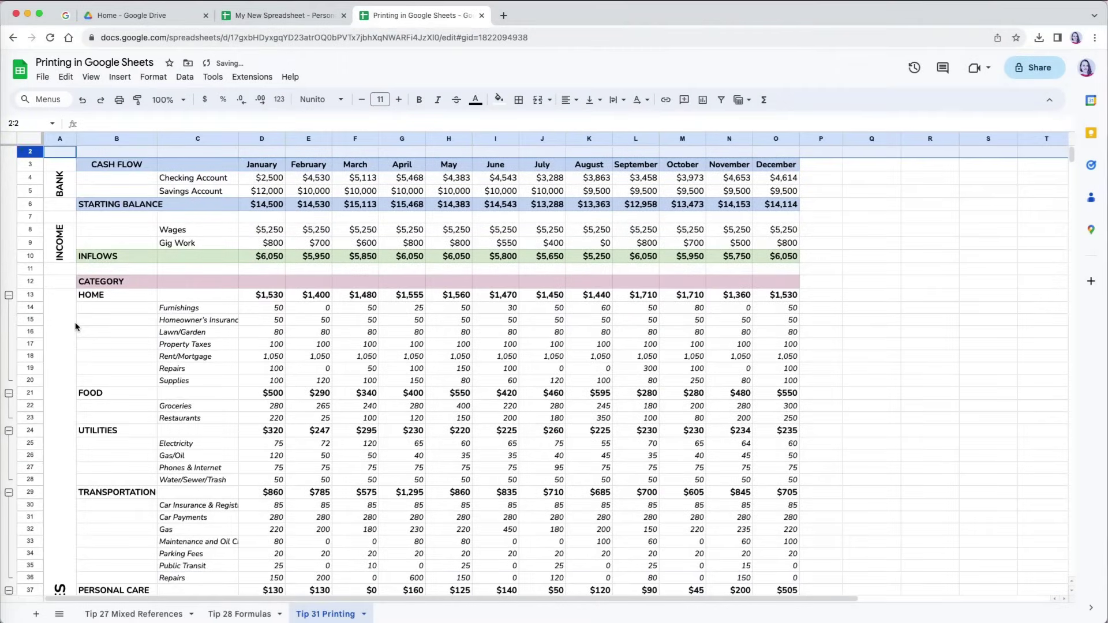
{"action": "key", "text": "super+p"}
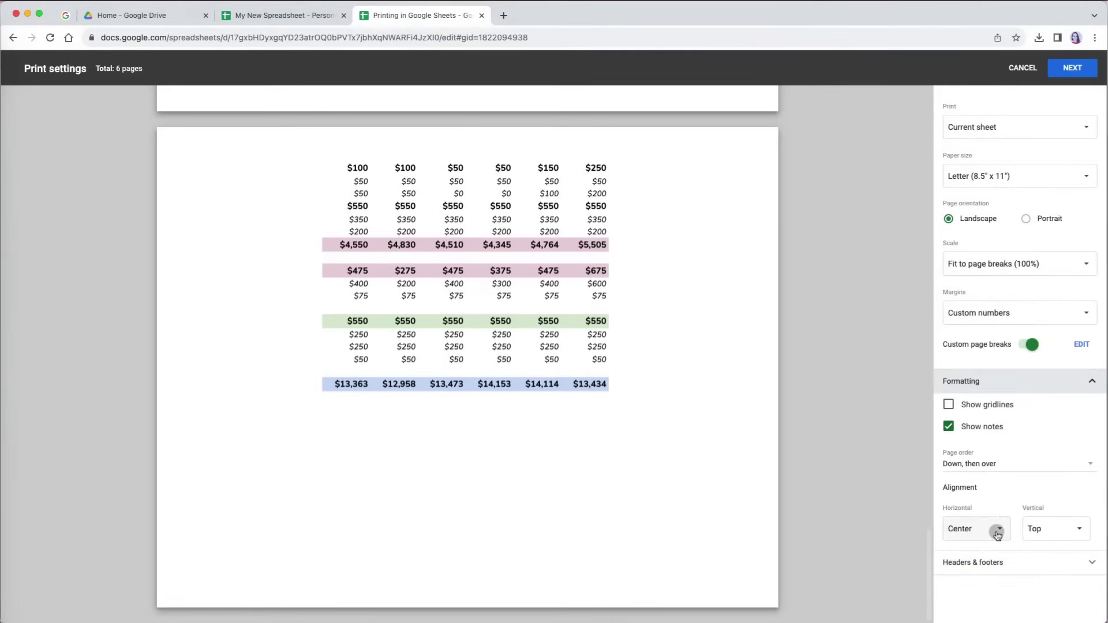
Step: Set the print alignment to Right horizontally and Center vertically
{"action": "left_click", "coordinate": [997, 531]}
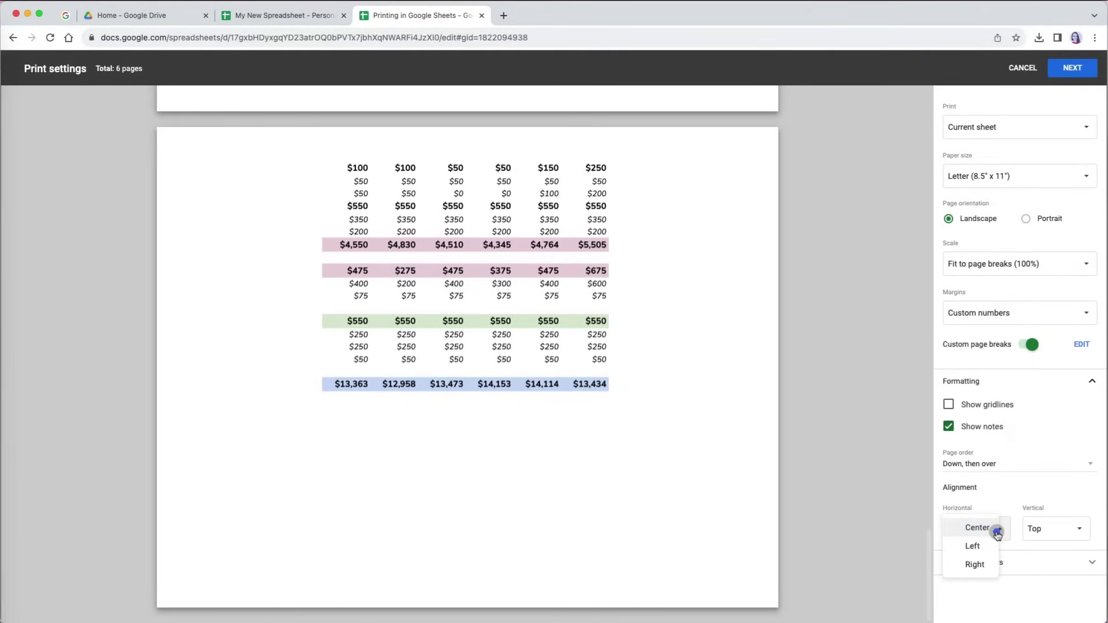
{"action": "left_click", "coordinate": [974, 546]}
{"action": "left_click", "coordinate": [997, 529]}
{"action": "left_click", "coordinate": [995, 547]}
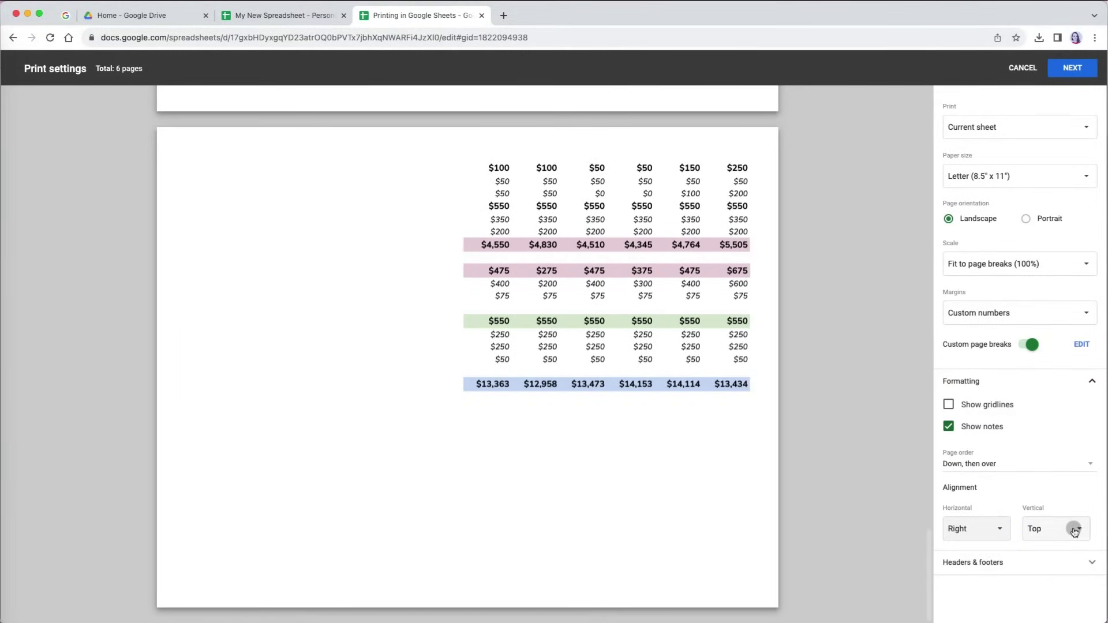
{"action": "left_click", "coordinate": [1077, 529]}
{"action": "left_click", "coordinate": [1074, 546]}
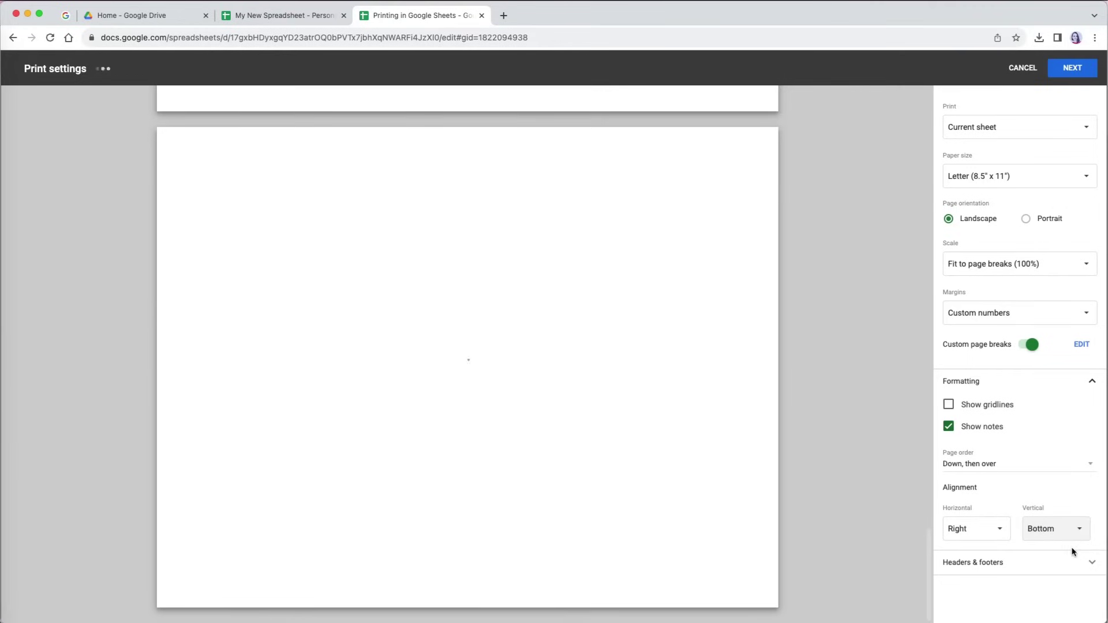
{"action": "left_click", "coordinate": [1077, 531]}
{"action": "left_click", "coordinate": [1075, 546]}
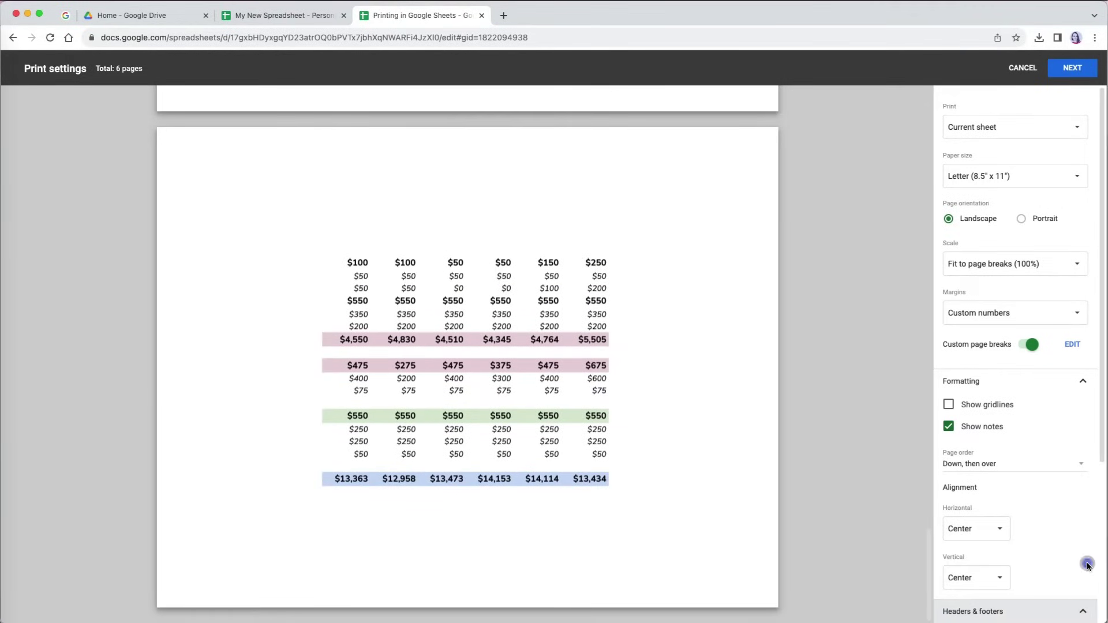
Step: Turn on Sheet name and Current date in Headers & footers, leaving Current time off
{"action": "left_click", "coordinate": [1088, 564]}
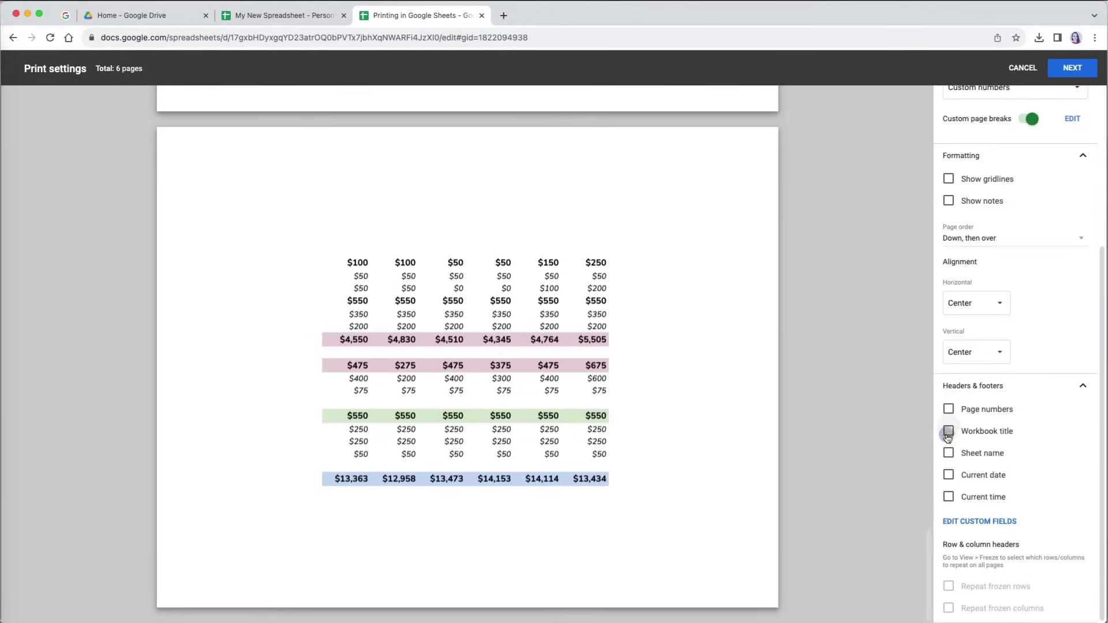
{"action": "left_click", "coordinate": [949, 454]}
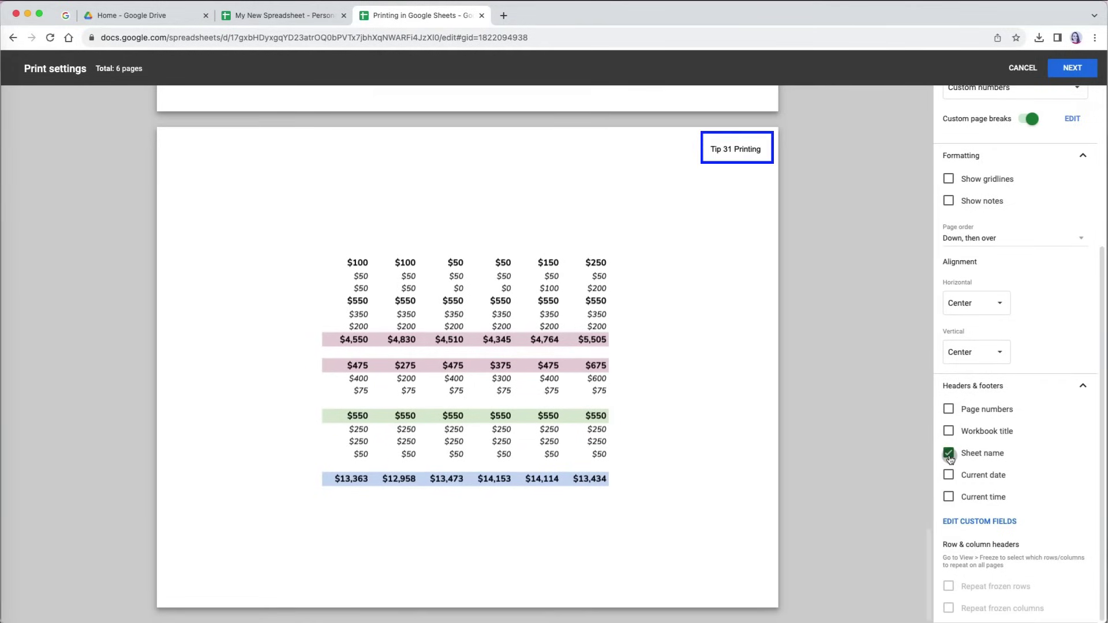
{"action": "left_click", "coordinate": [948, 476]}
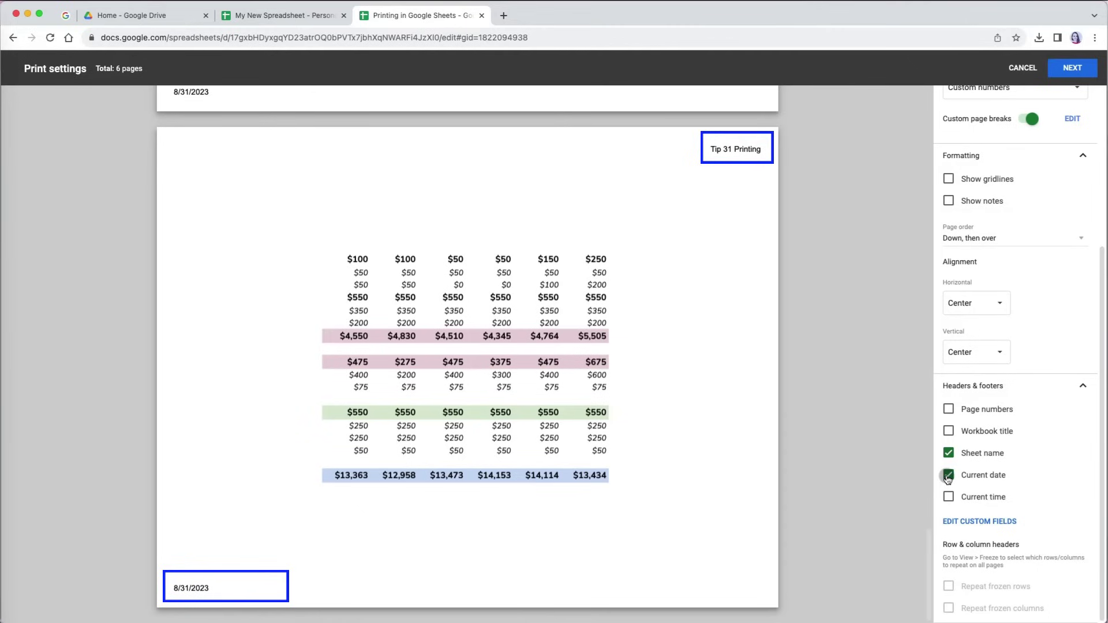
{"action": "left_click", "coordinate": [949, 499]}
{"action": "left_click", "coordinate": [949, 499]}
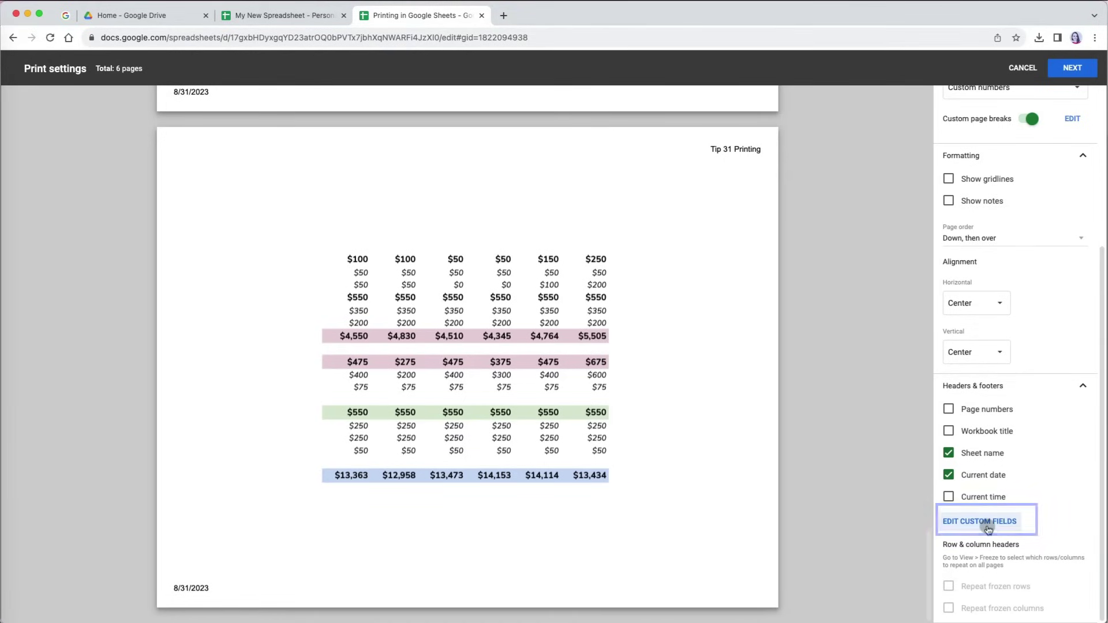
Step: Put the workbook title top-left and 'PERSONAL BUDGET' in the centre of the custom header
{"action": "left_click", "coordinate": [988, 527]}
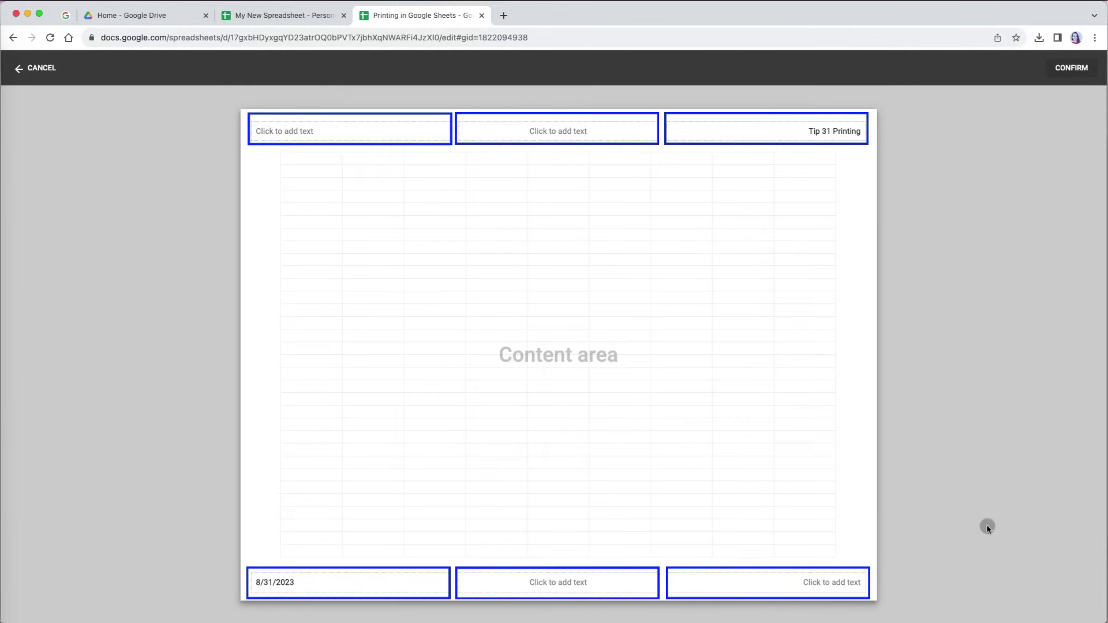
{"action": "left_click", "coordinate": [314, 139]}
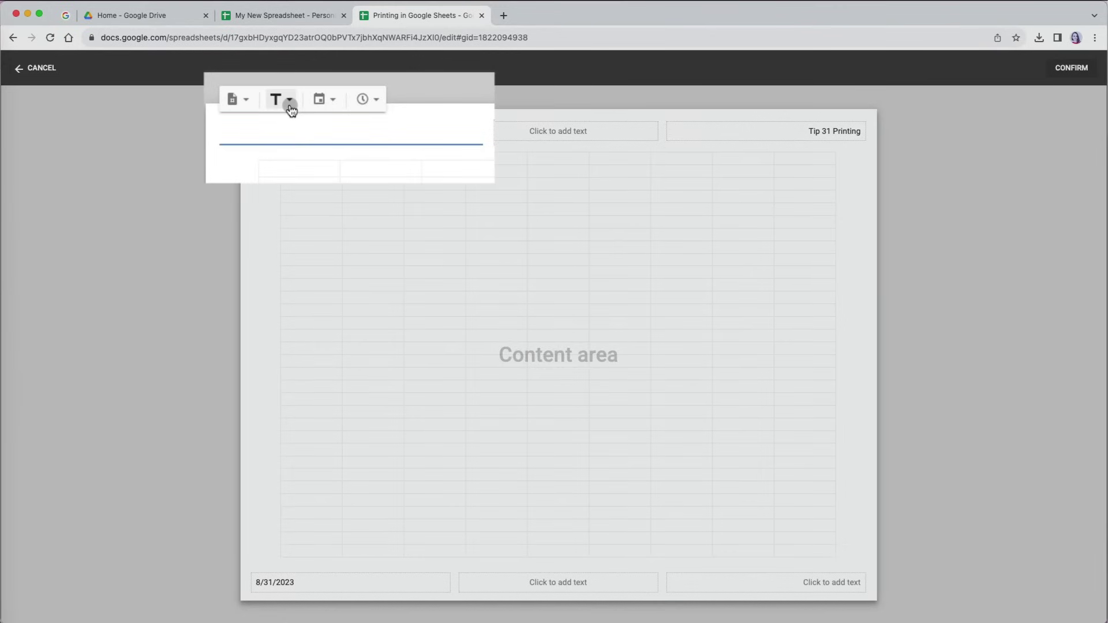
{"action": "left_click", "coordinate": [299, 105]}
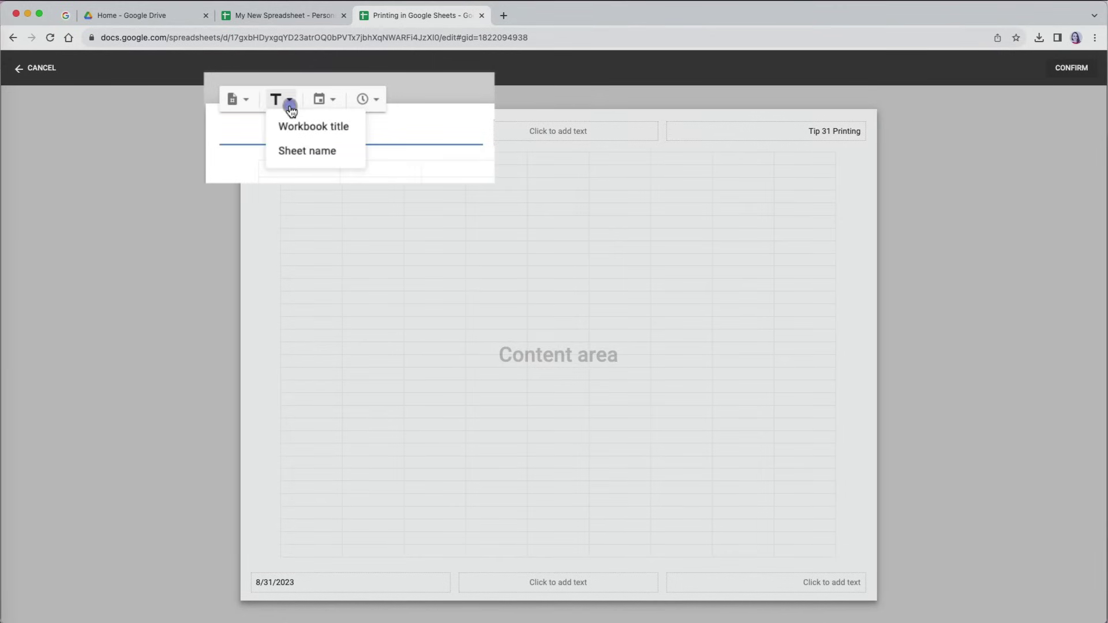
{"action": "left_click", "coordinate": [296, 128]}
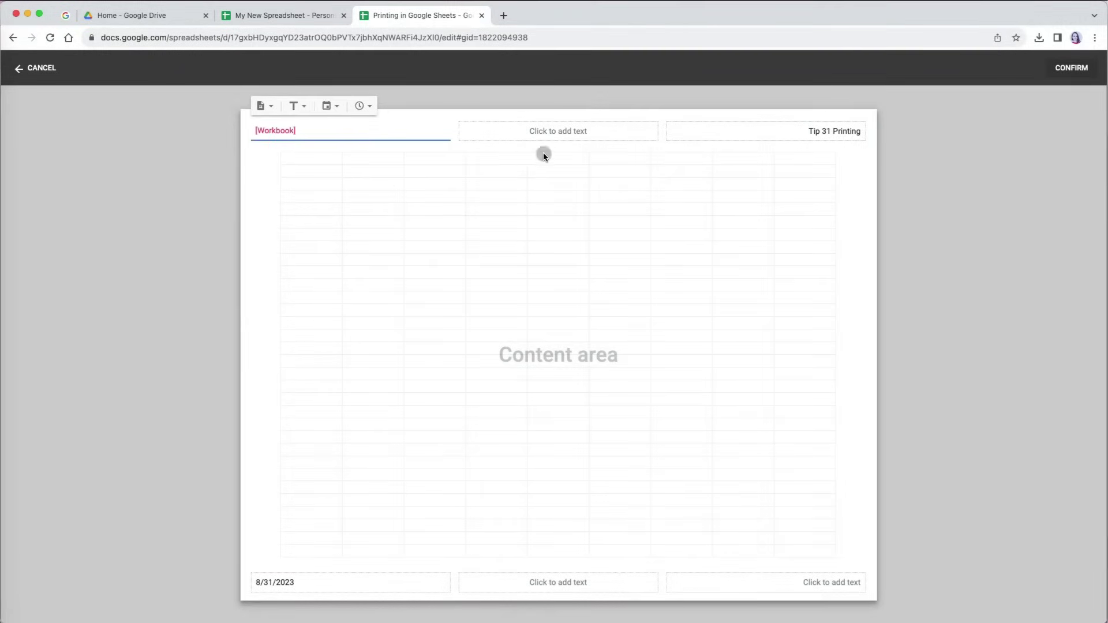
{"action": "left_click", "coordinate": [546, 139]}
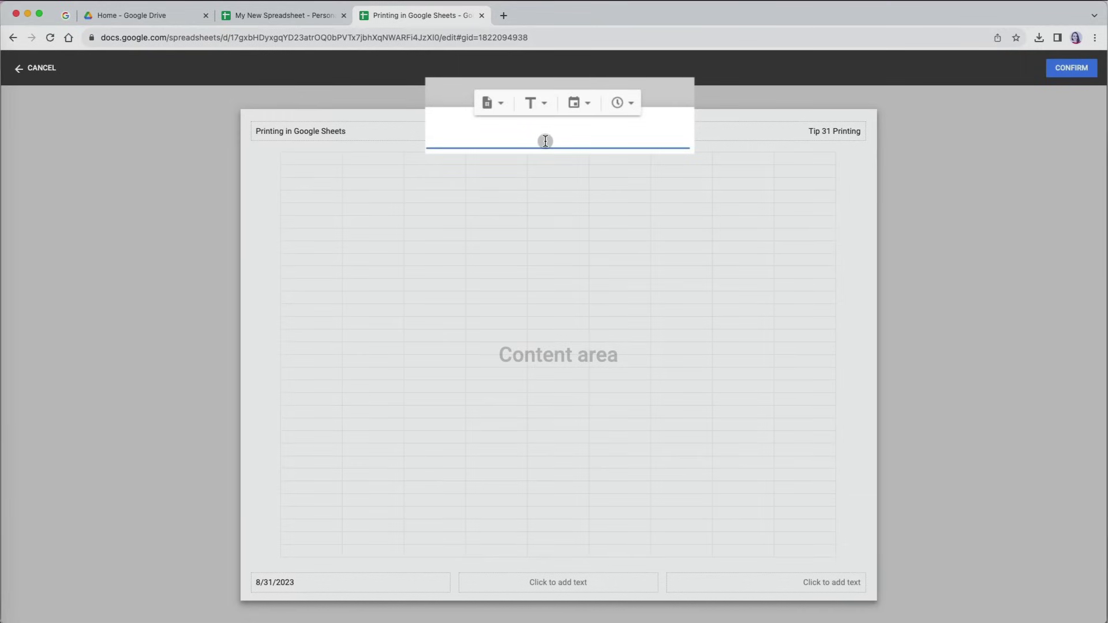
{"action": "type", "text": "PERSONAL BUDGET"}
{"action": "left_click", "coordinate": [410, 459]}
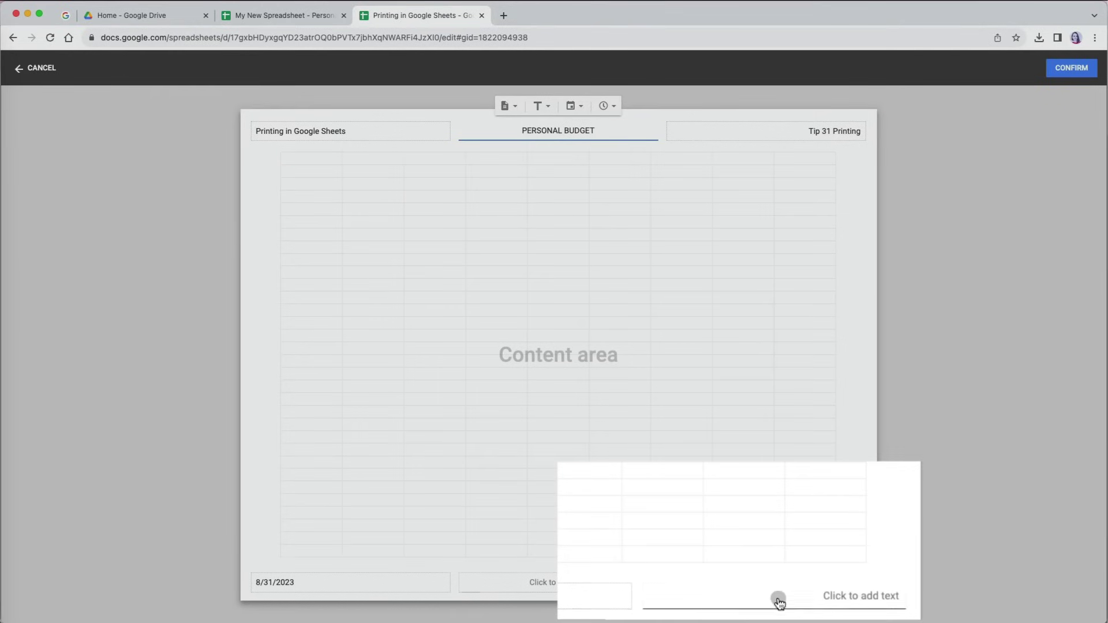
Step: Add a plain page number to the right-hand footer and confirm the custom fields
{"action": "left_click", "coordinate": [555, 583]}
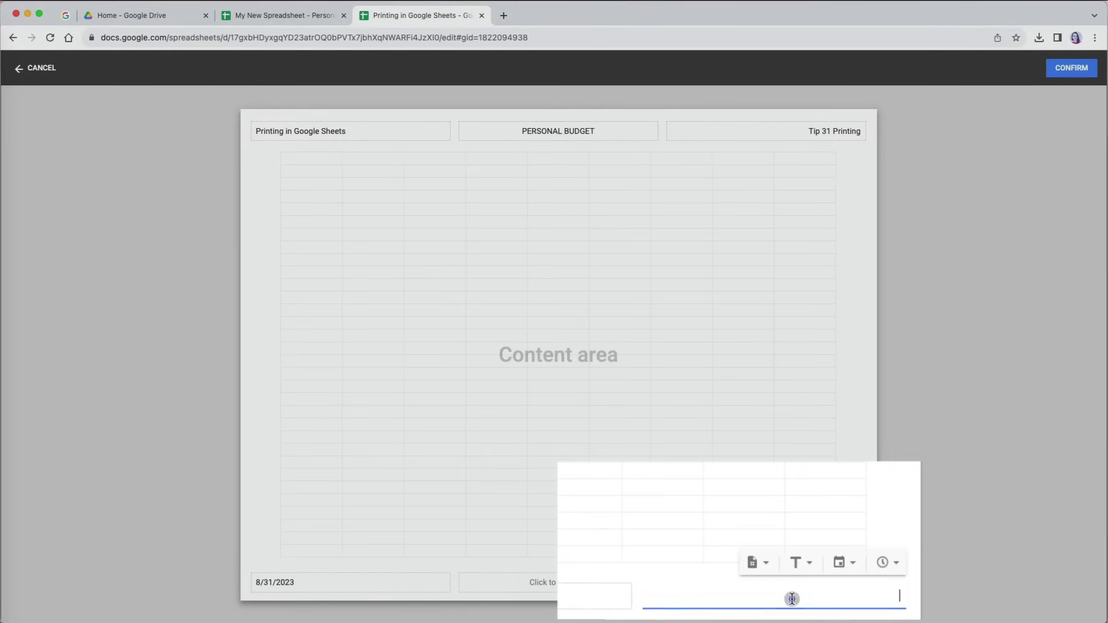
{"action": "left_click", "coordinate": [760, 566]}
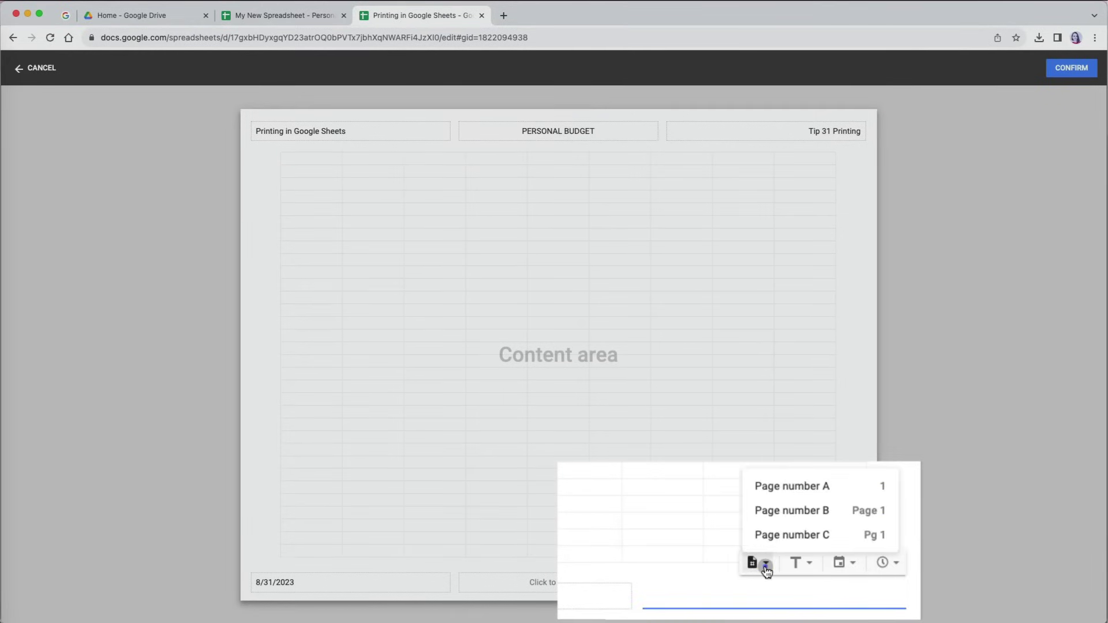
{"action": "left_click", "coordinate": [802, 486]}
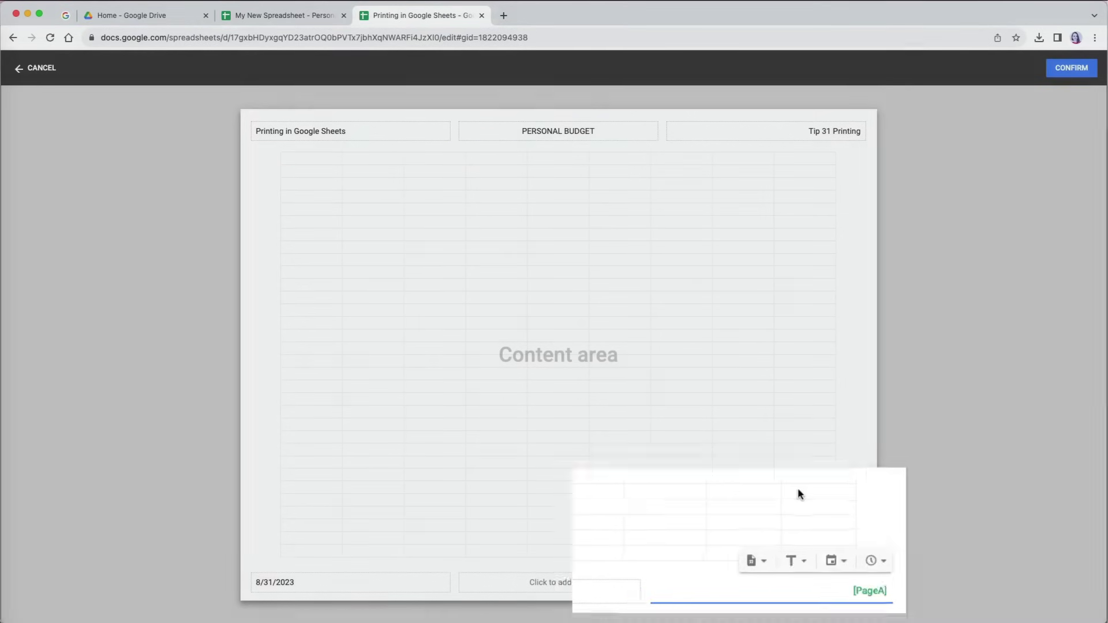
{"action": "left_click", "coordinate": [725, 373]}
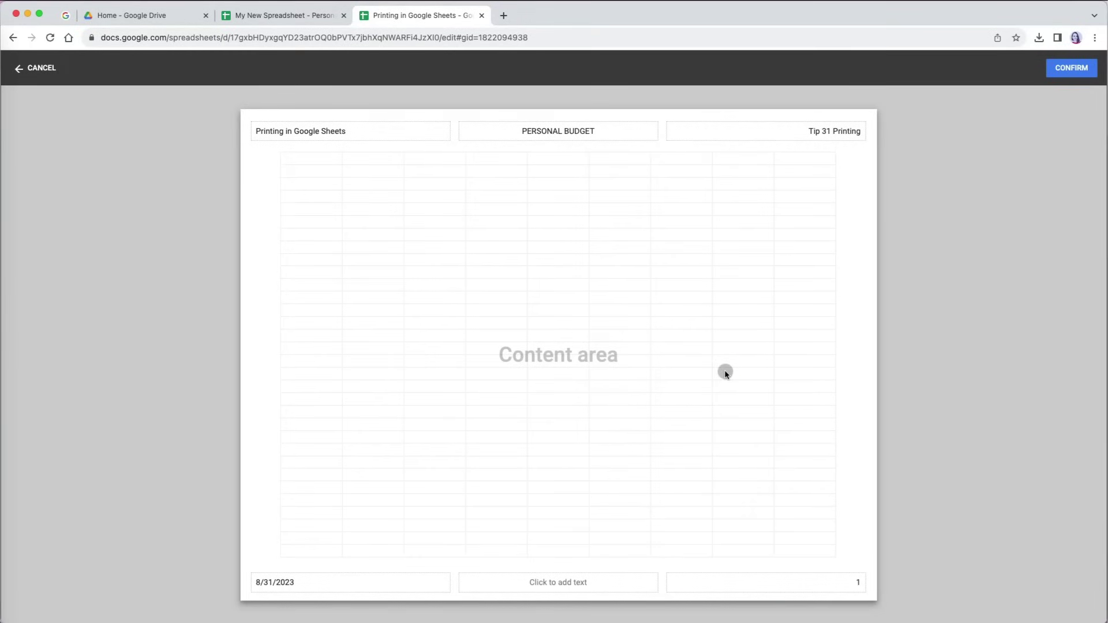
{"action": "left_click", "coordinate": [1073, 69]}
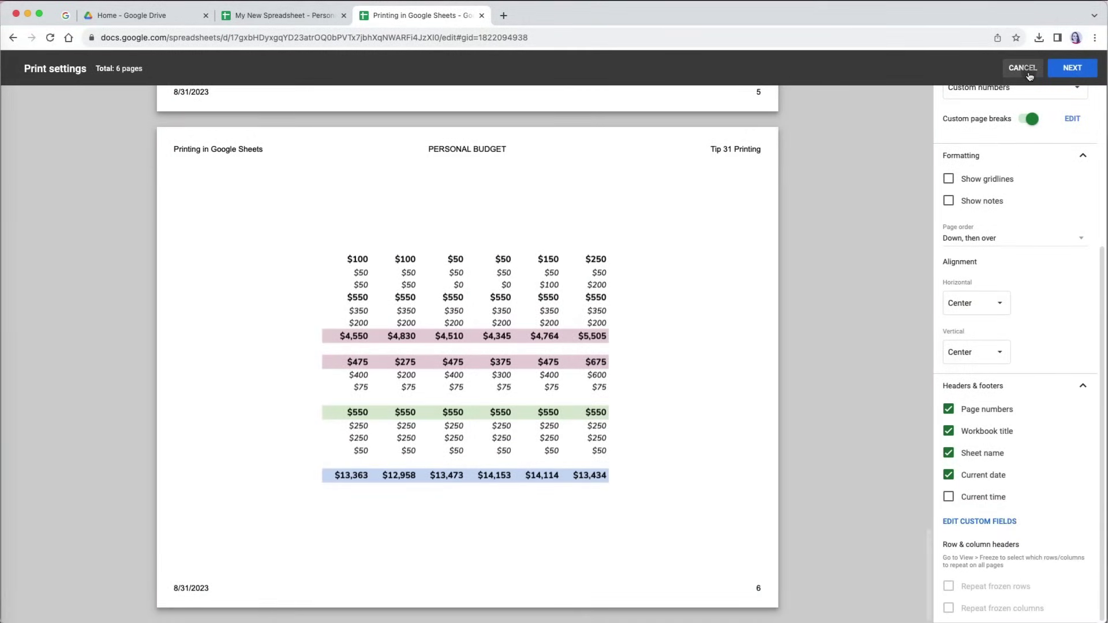
Step: Freeze rows 1–3 so month headings repeat, then reopen print settings
{"action": "left_click", "coordinate": [1023, 68]}
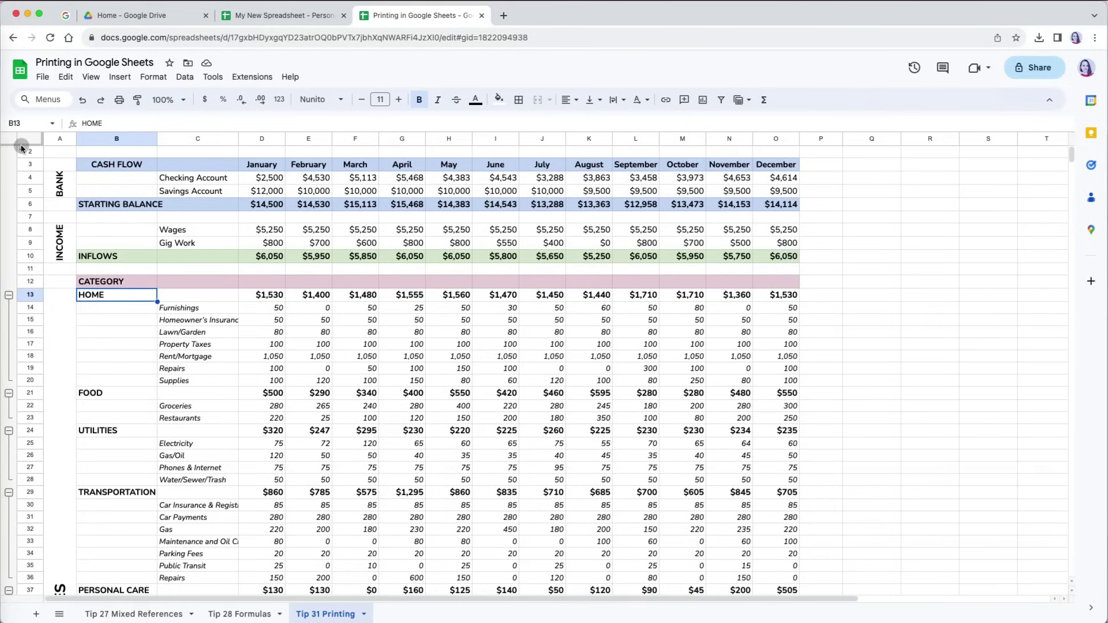
{"action": "left_click_drag", "start_coordinate": [22, 149], "coordinate": [238, 148]}
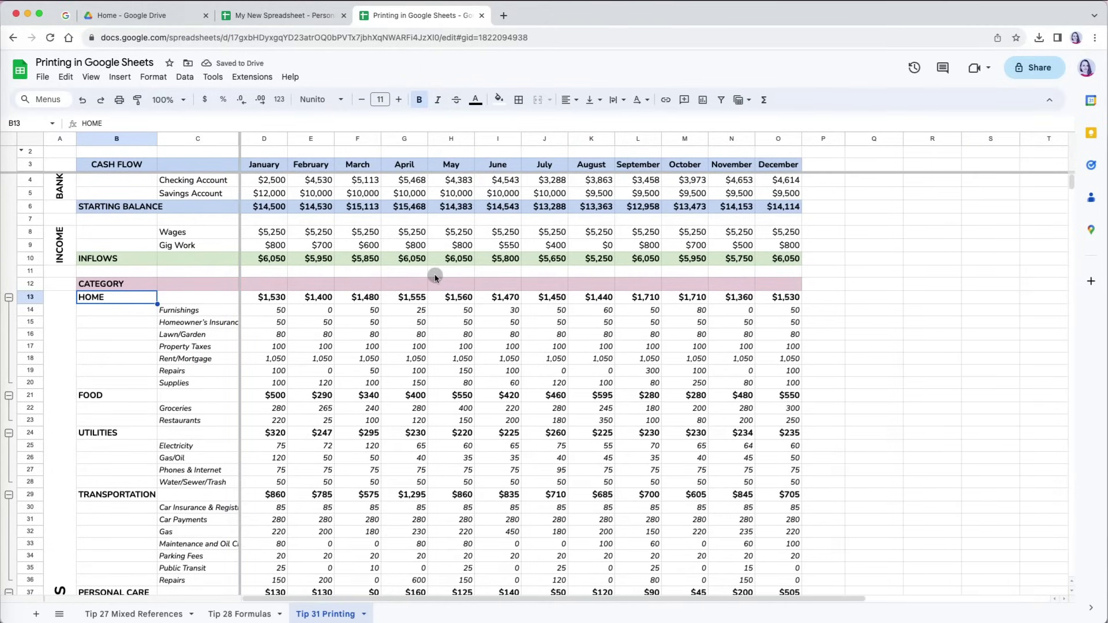
{"action": "key", "text": "super+p"}
{"action": "scroll", "coordinate": [439, 323], "scroll_direction": "down", "scroll_amount": 20}
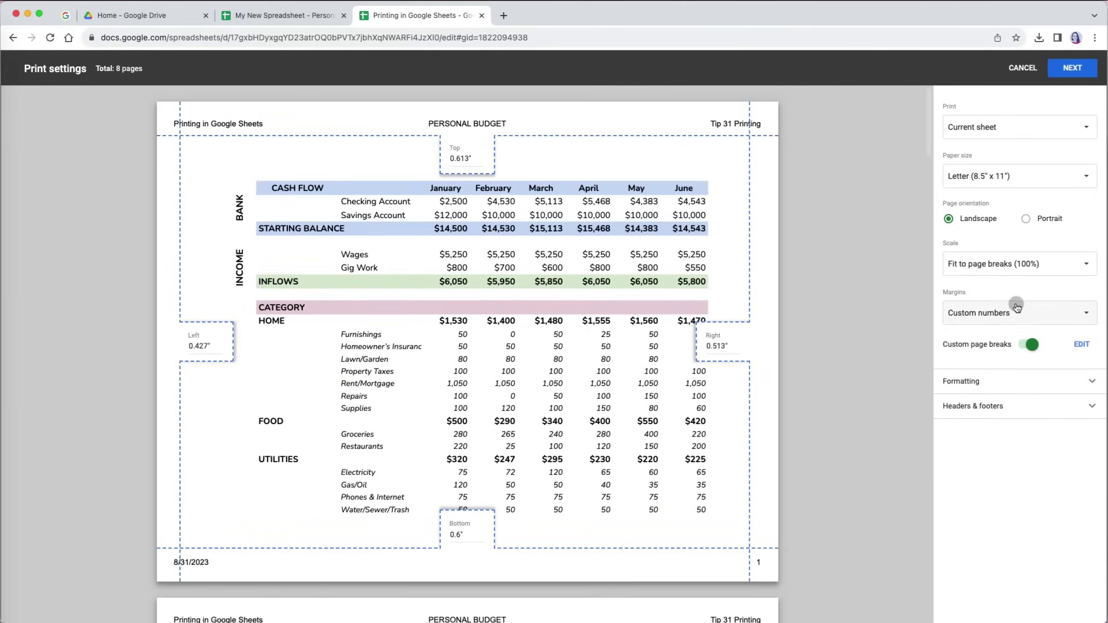
Step: Set the print scale to Fit to width, cutting the preview from 8 pages to 2
{"action": "left_click", "coordinate": [1067, 266]}
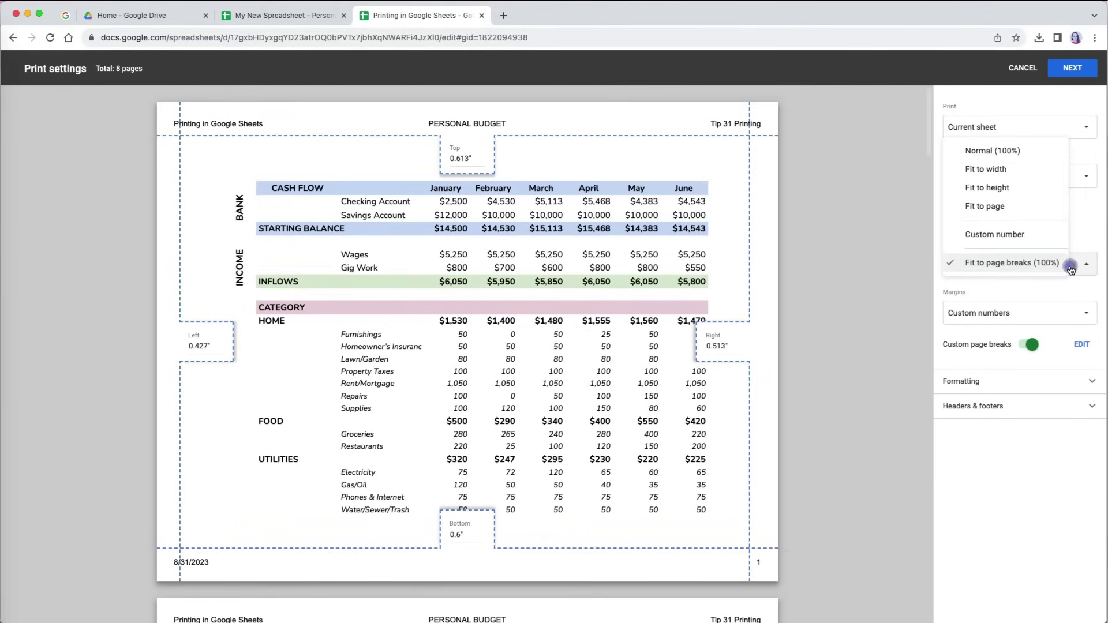
{"action": "left_click", "coordinate": [1005, 173]}
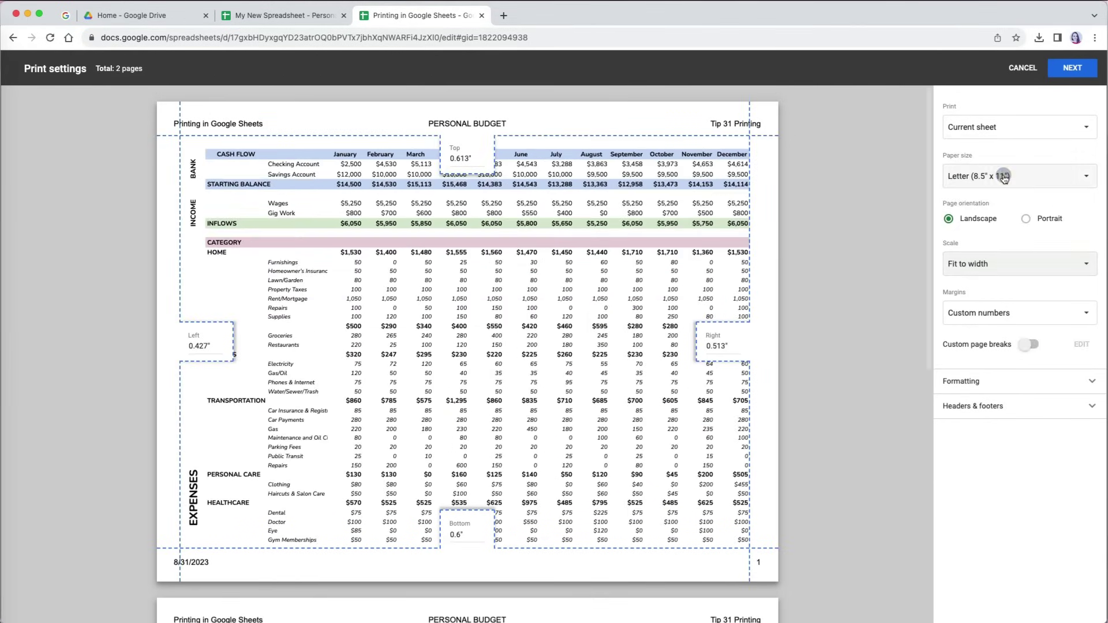
{"action": "scroll", "coordinate": [768, 434], "scroll_direction": "down", "scroll_amount": 2}
{"action": "scroll", "coordinate": [768, 434], "scroll_direction": "down", "scroll_amount": 5}
{"action": "scroll", "coordinate": [768, 434], "scroll_direction": "up", "scroll_amount": 6}
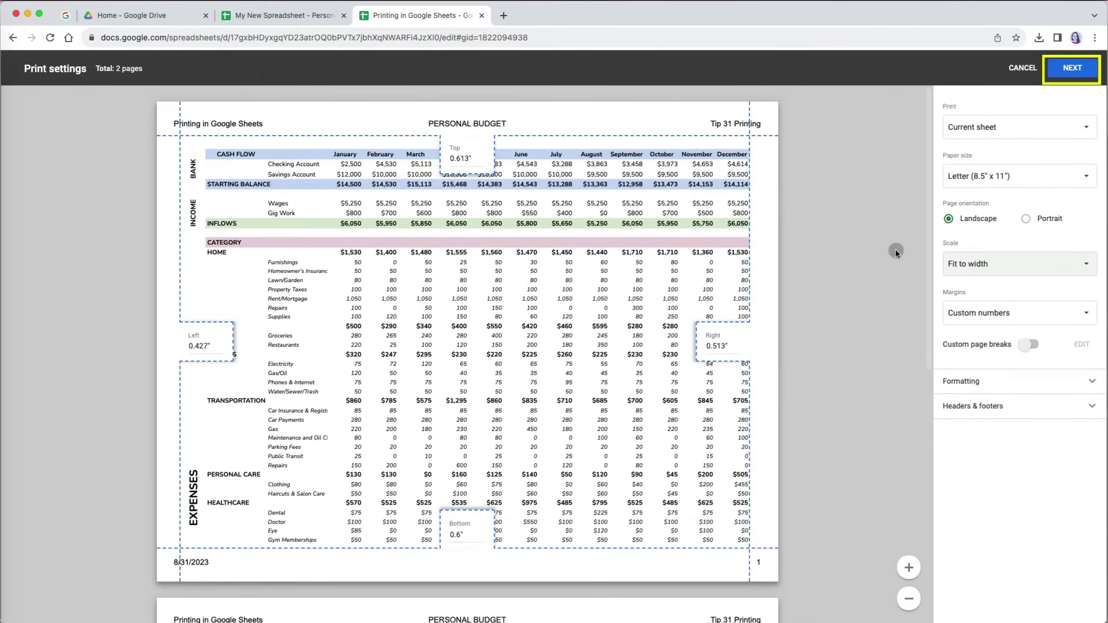
Step: In the browser print dialog, try the HP LaserJet printer, then return the destination to Save as PDF
{"action": "left_click", "coordinate": [1073, 68]}
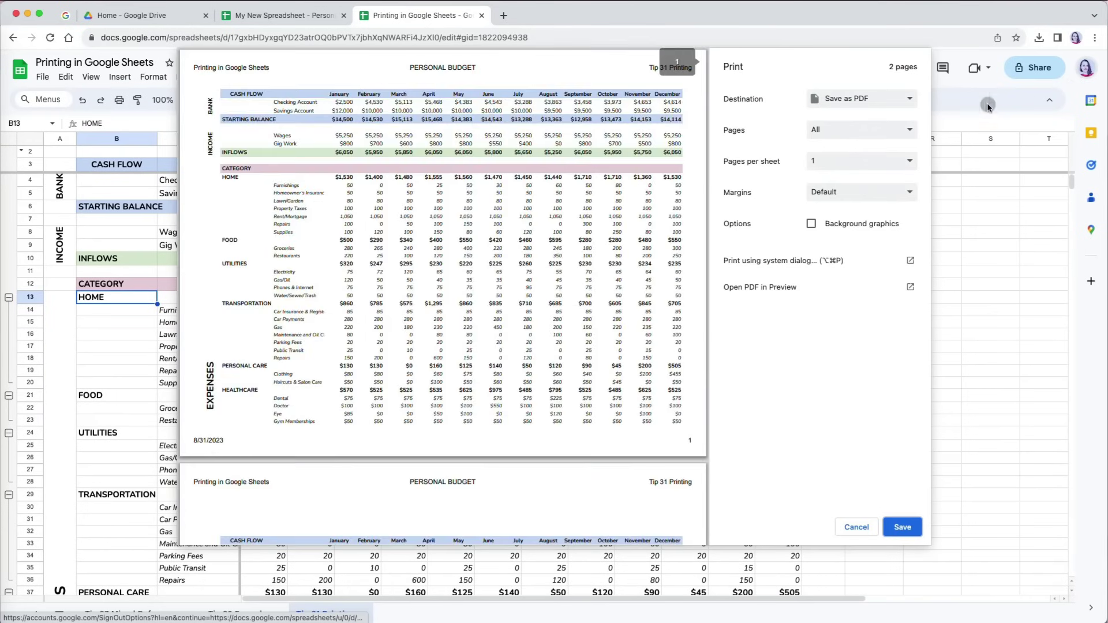
{"action": "left_click", "coordinate": [914, 104]}
{"action": "left_click", "coordinate": [901, 86]}
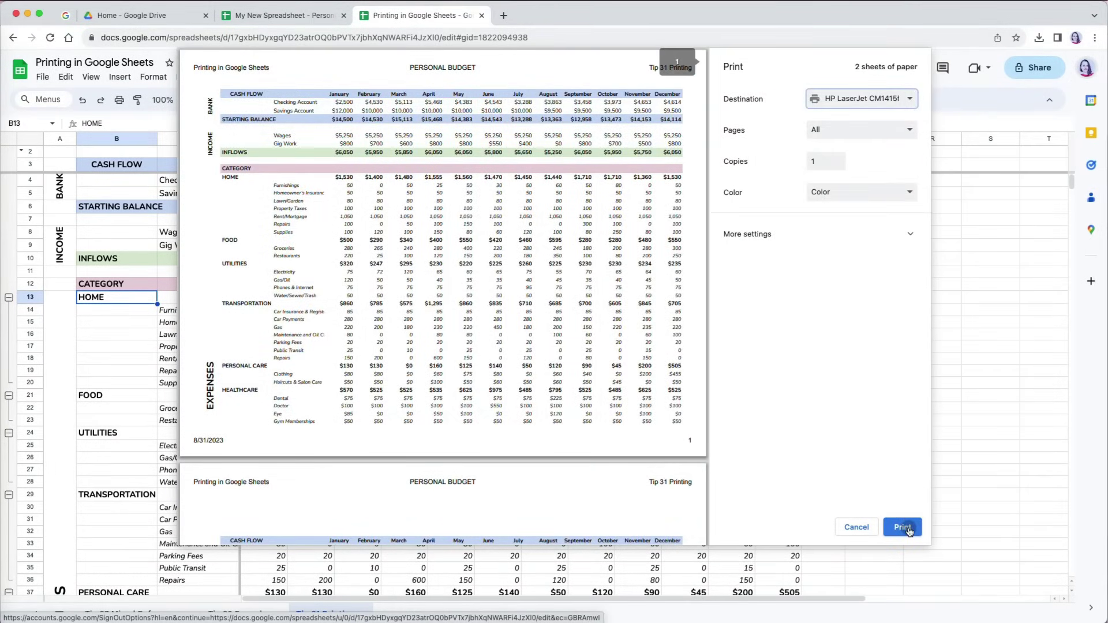
{"action": "left_click", "coordinate": [910, 235]}
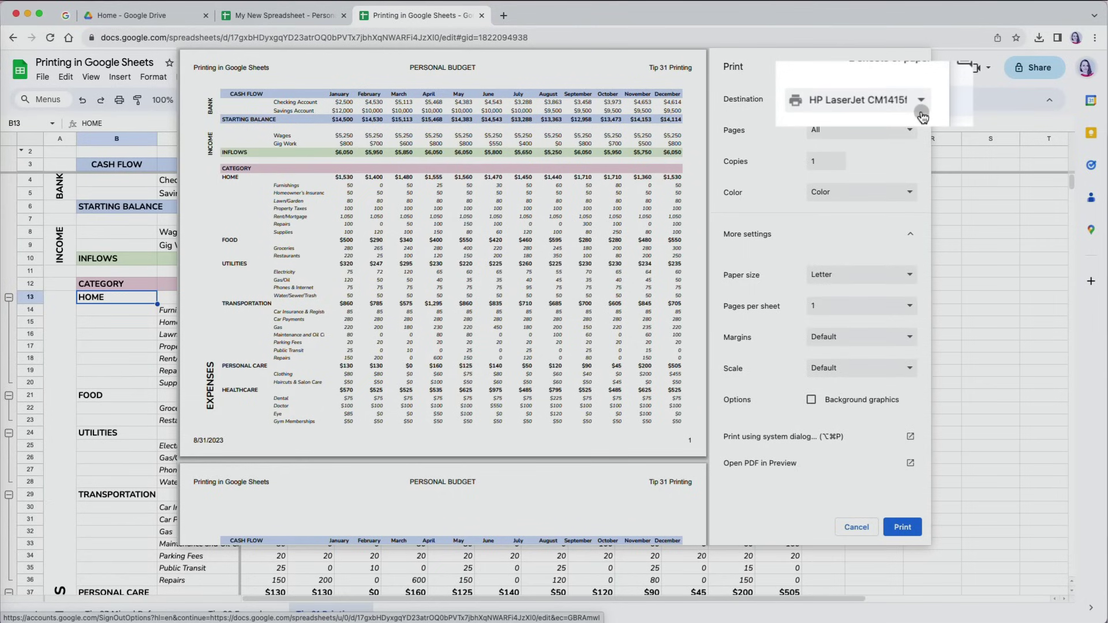
{"action": "left_click", "coordinate": [920, 107]}
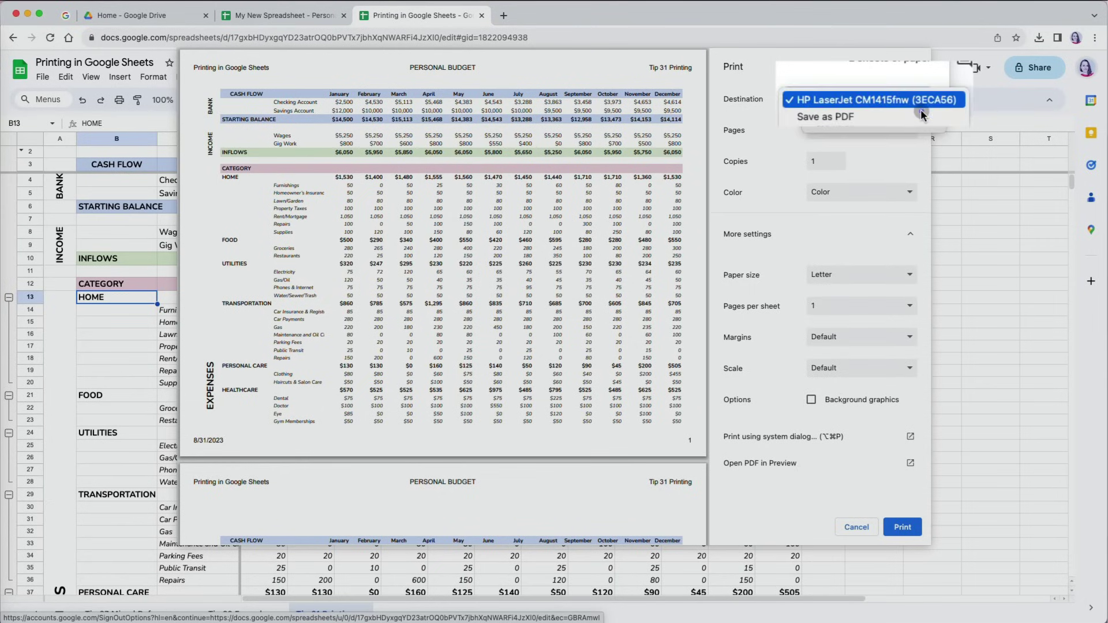
{"action": "left_click", "coordinate": [878, 116]}
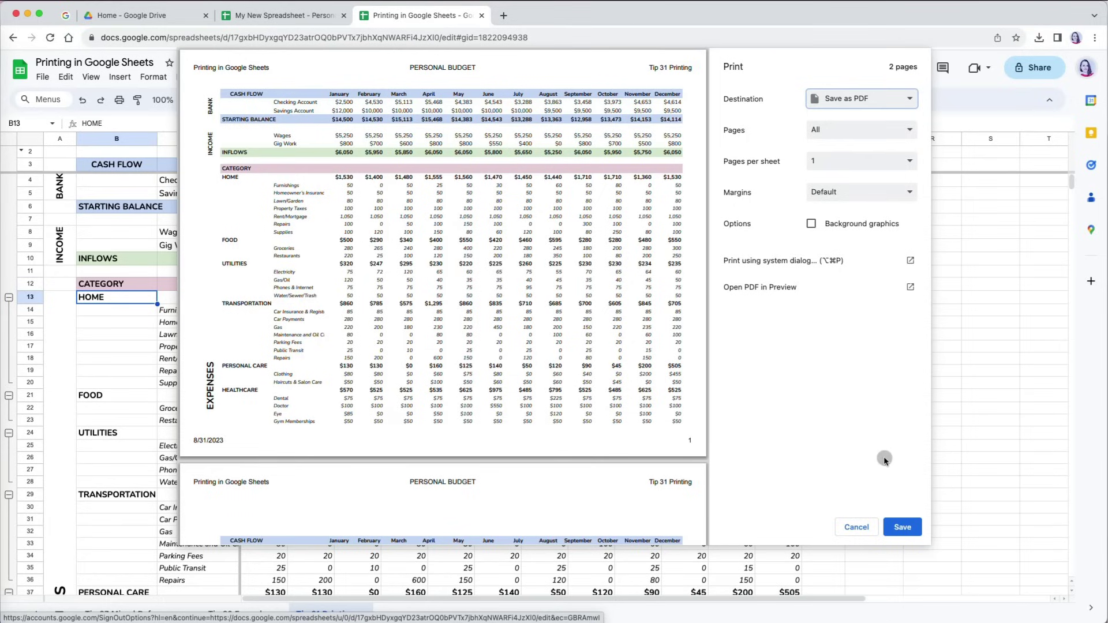
Step: Save the two-page printout as a PDF in the Tip 31 Printing folder and open it
{"action": "left_click", "coordinate": [899, 537]}
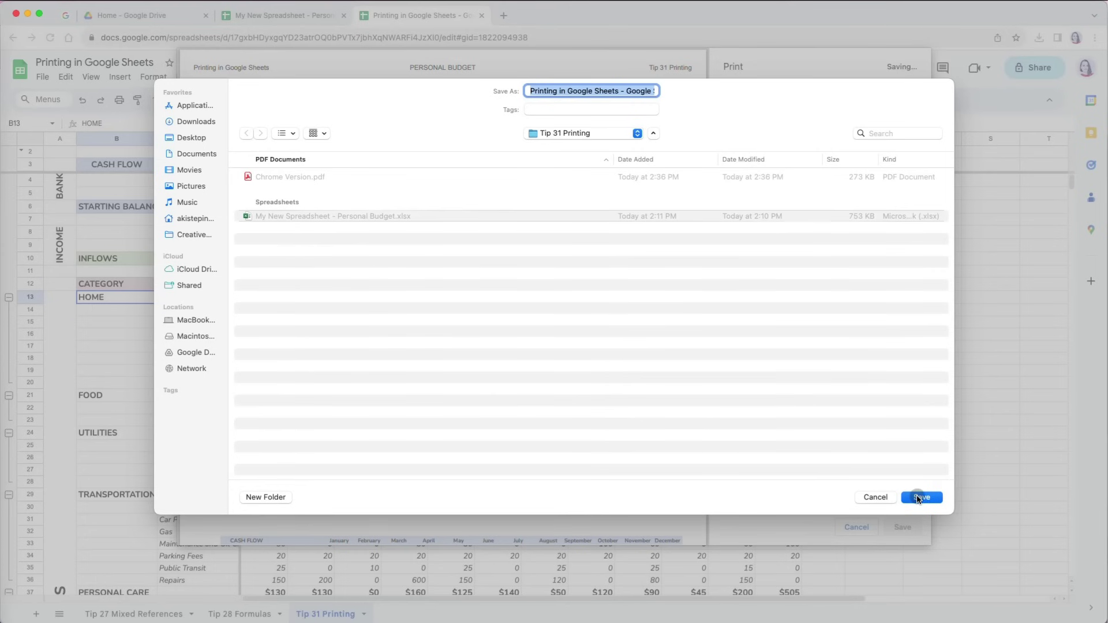
{"action": "left_click", "coordinate": [920, 497]}
{"action": "left_click", "coordinate": [504, 605]}
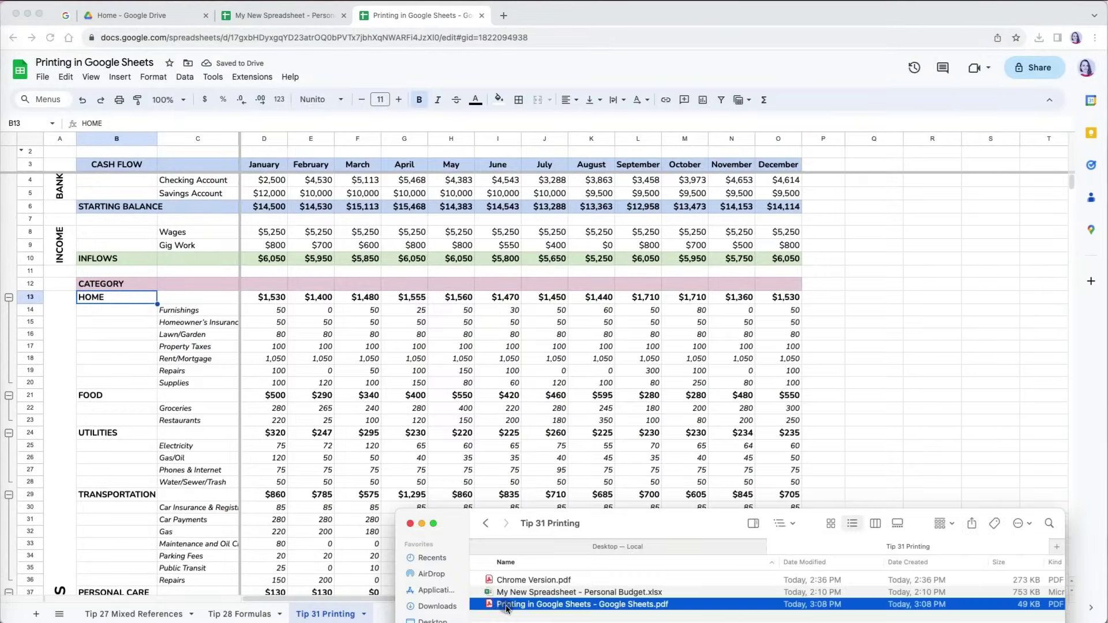
{"action": "double_click", "coordinate": [489, 605]}
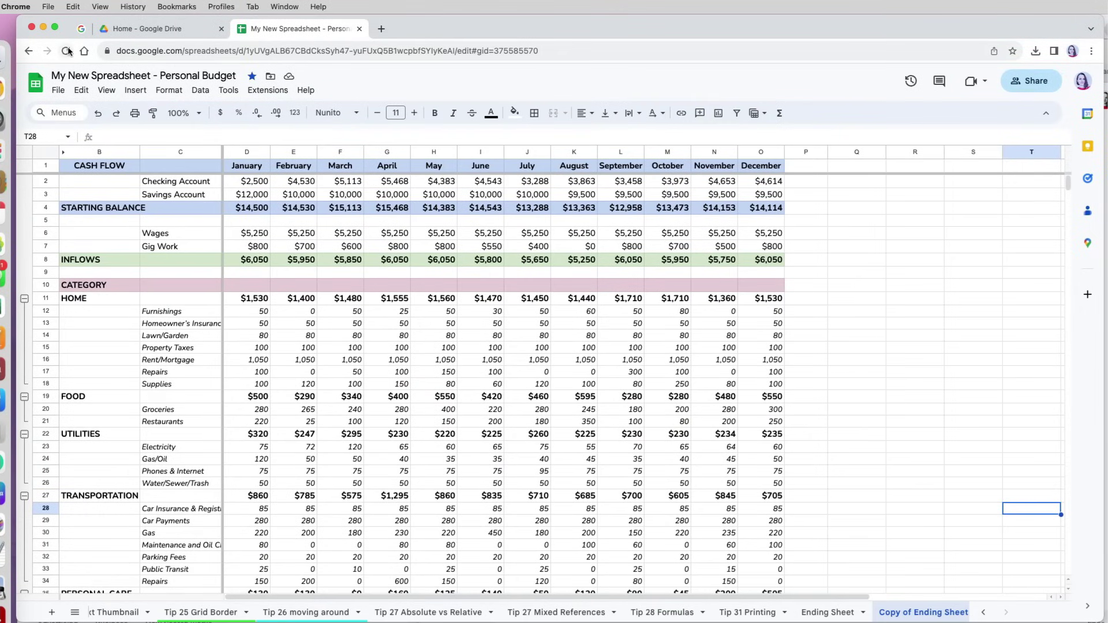
Step: Open Chrome's File > Print dialog for the Personal Budget sheet
{"action": "left_click", "coordinate": [48, 7]}
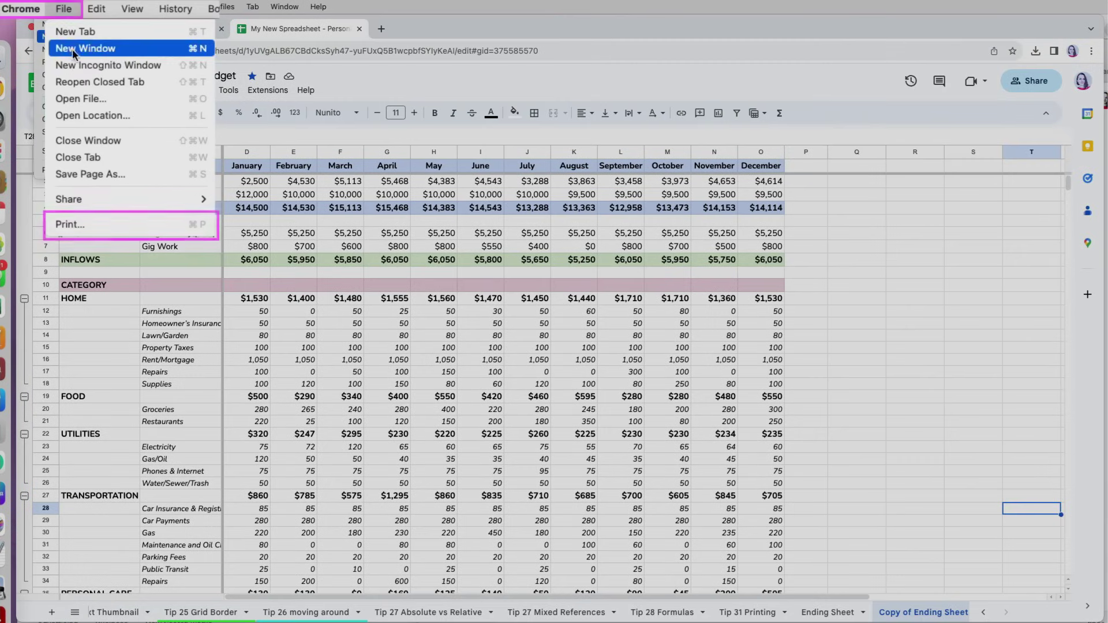
{"action": "left_click", "coordinate": [80, 224]}
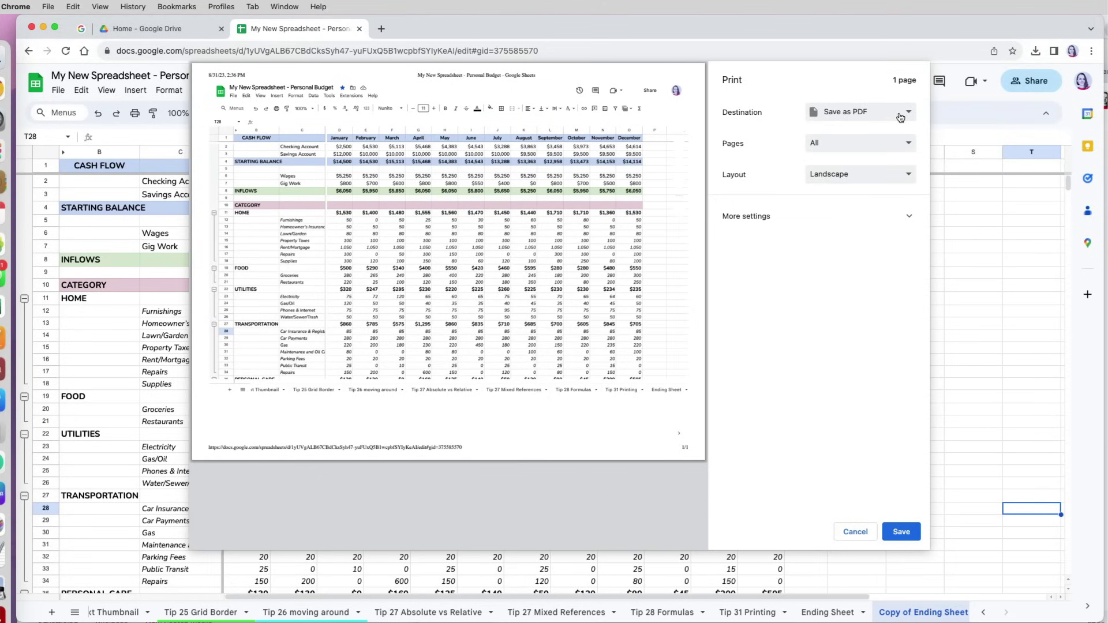
Step: Save the landscape Personal Budget page as a PDF with Chrome's date, title and URL headers and footers on
{"action": "left_click", "coordinate": [905, 217]}
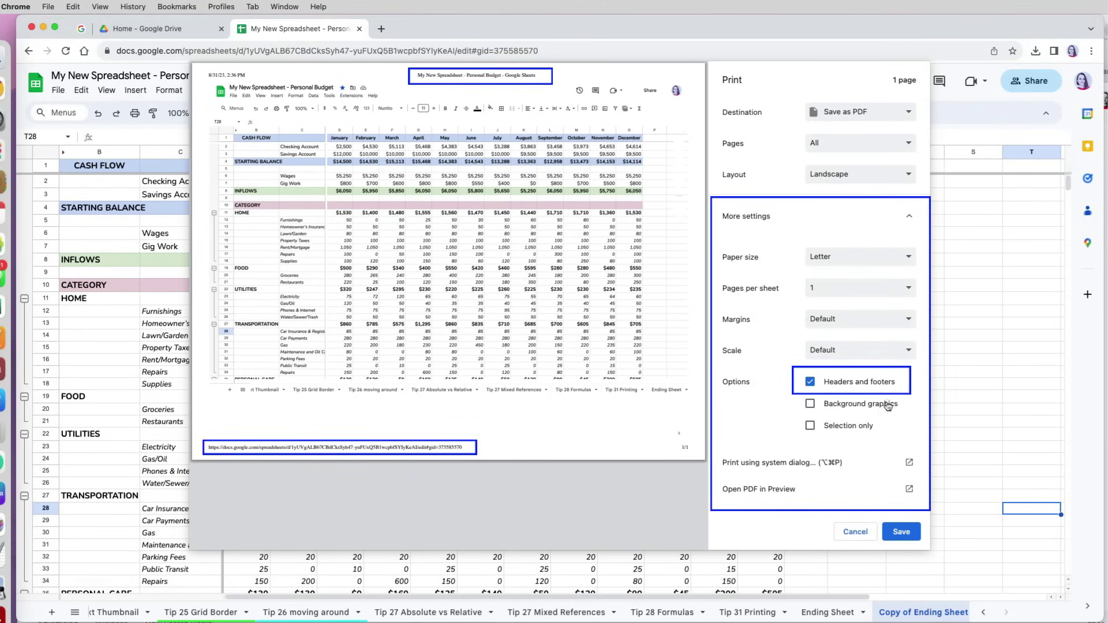
{"action": "left_click", "coordinate": [811, 382]}
{"action": "left_click", "coordinate": [811, 383]}
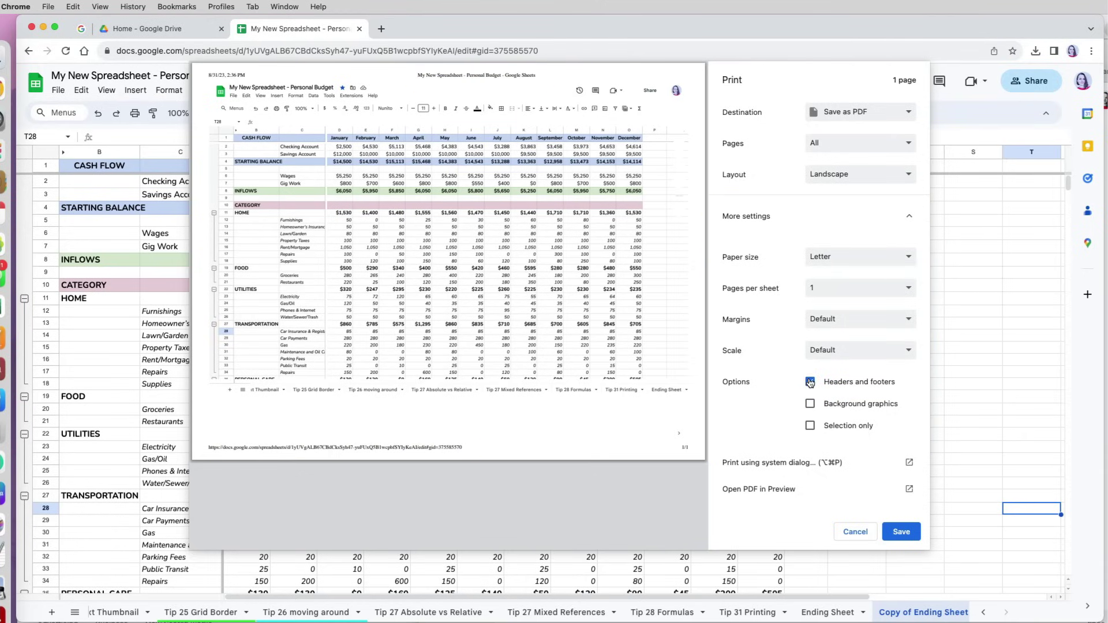
{"action": "left_click", "coordinate": [898, 531]}
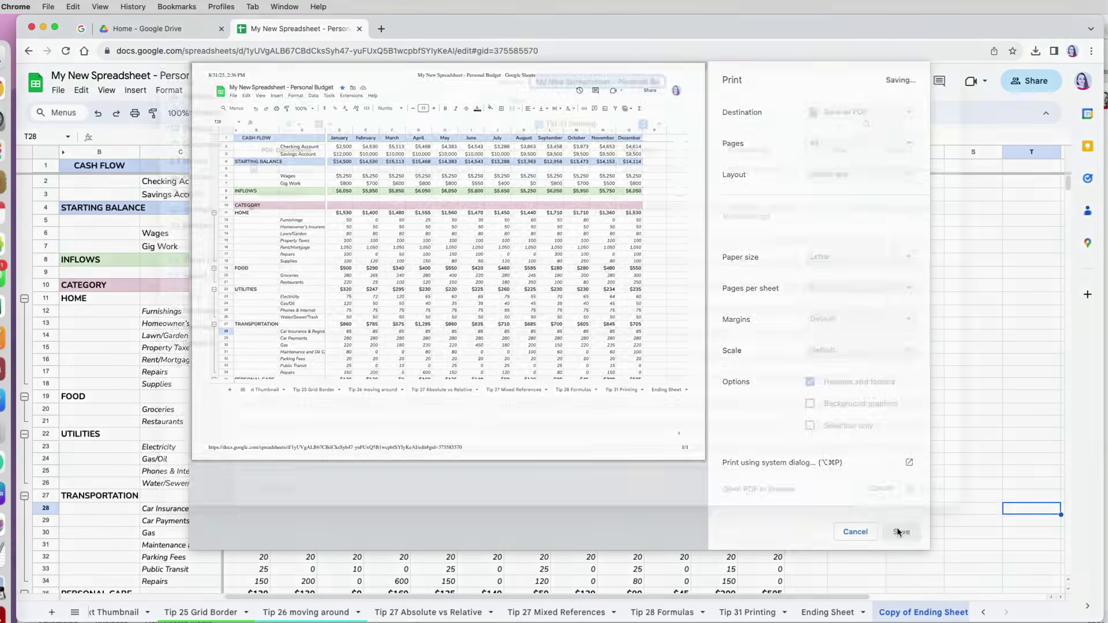